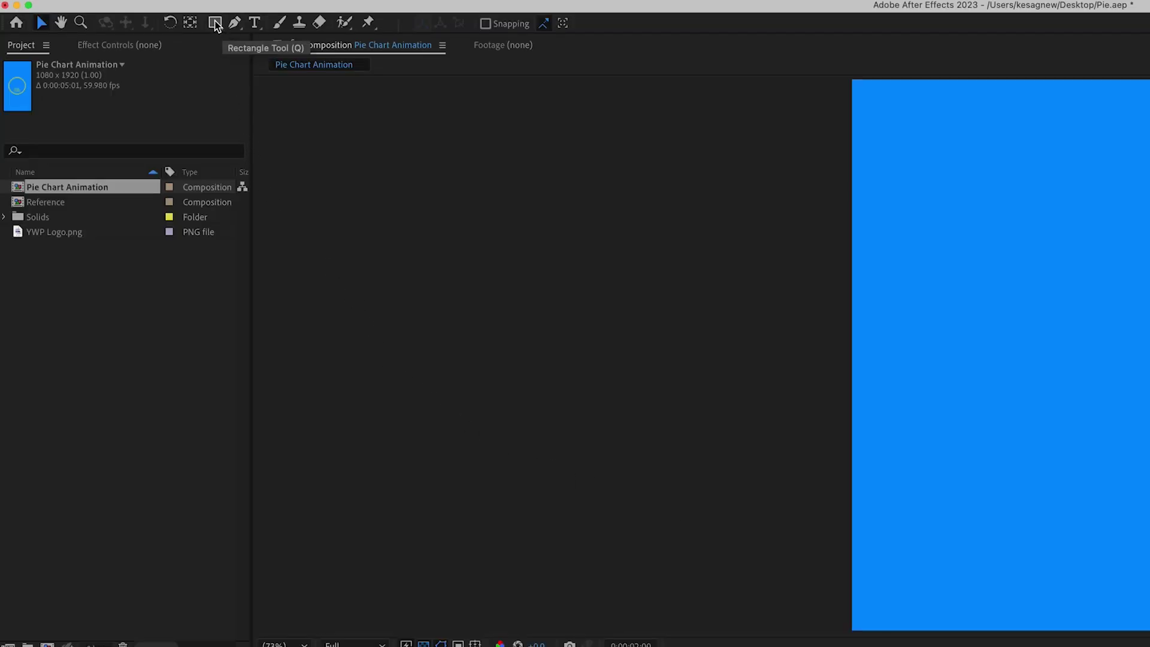
Draw a yellow F7DA11 ellipse as Shape Layer 1 and centre its anchor point on it
click(214, 23)
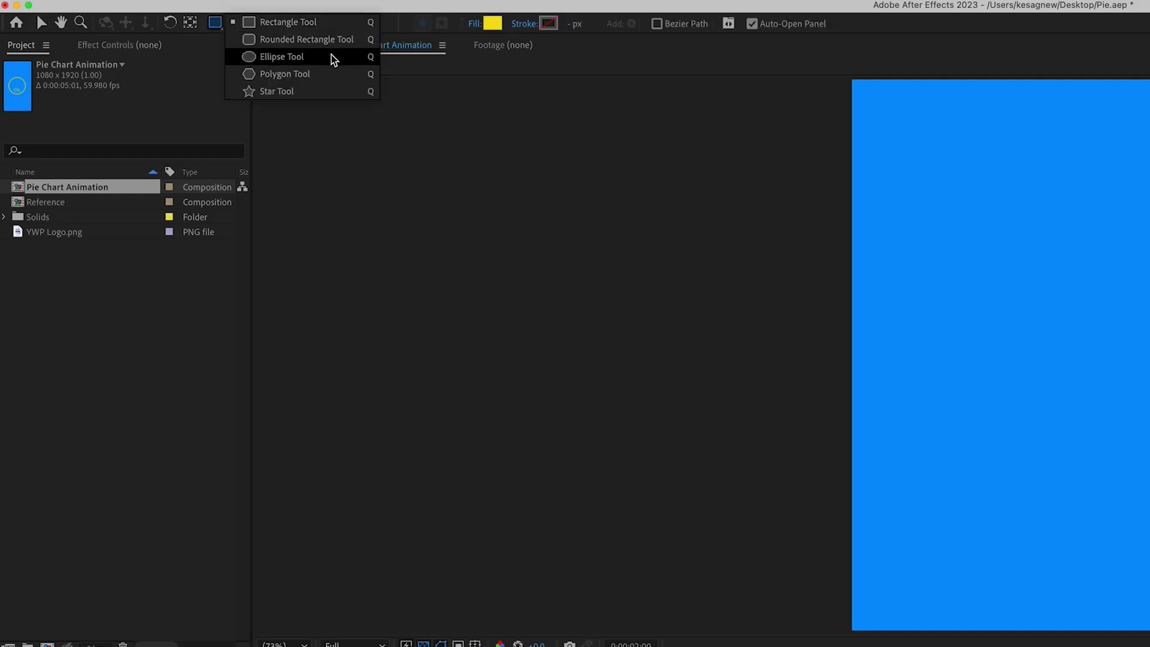
click(332, 55)
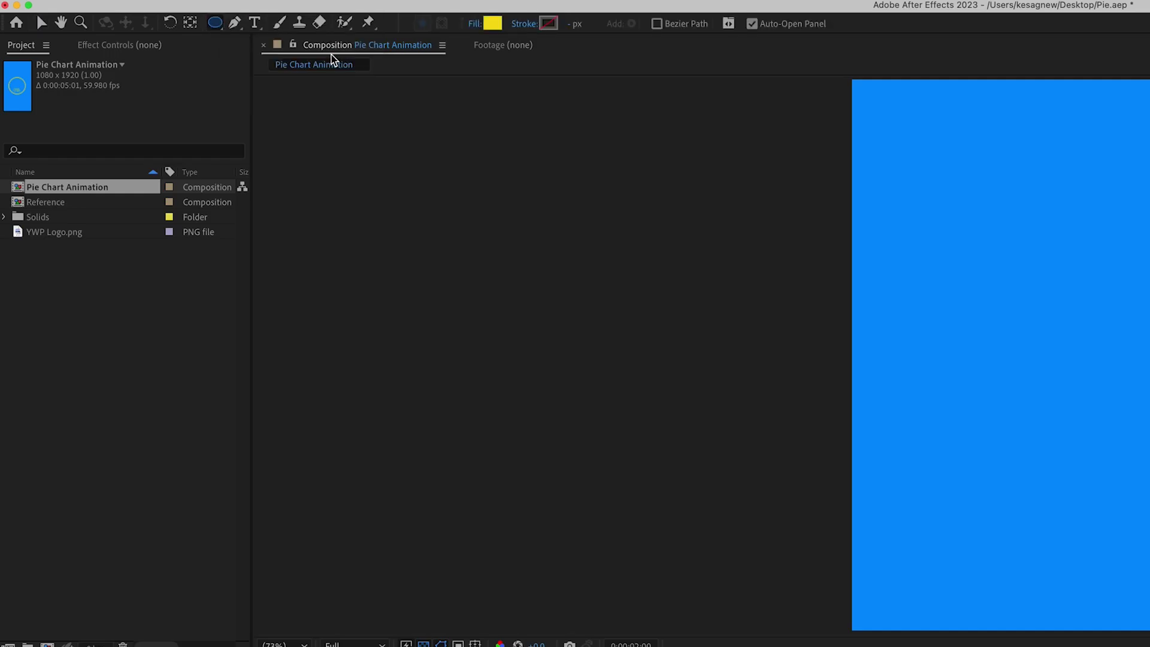
click(499, 25)
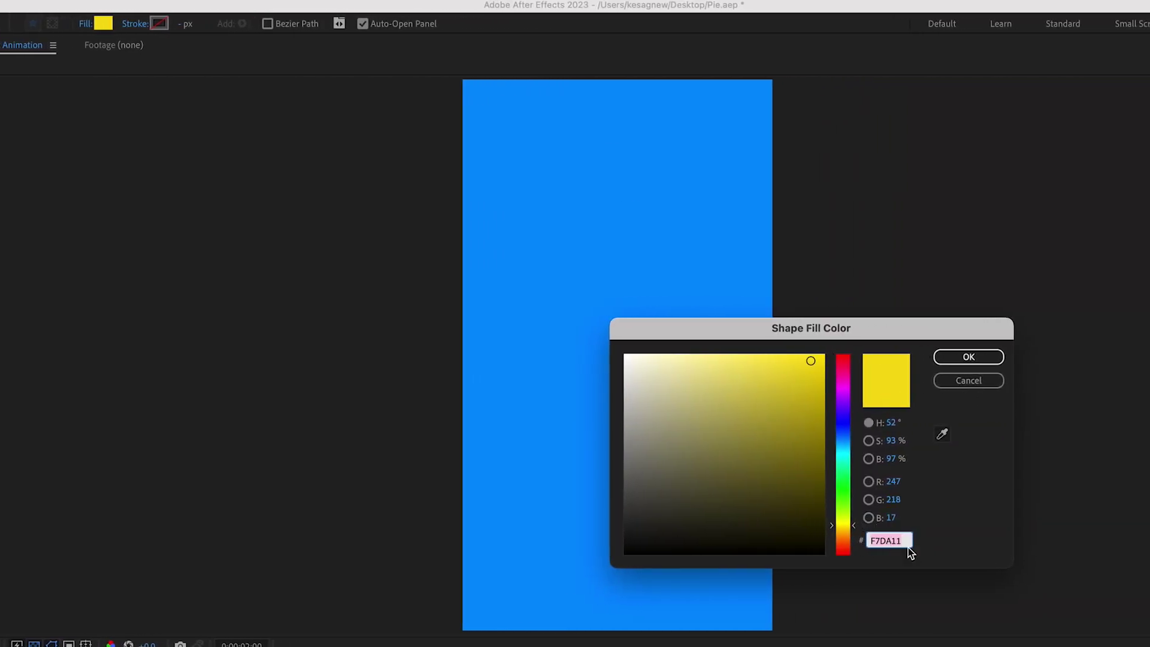
click(989, 379)
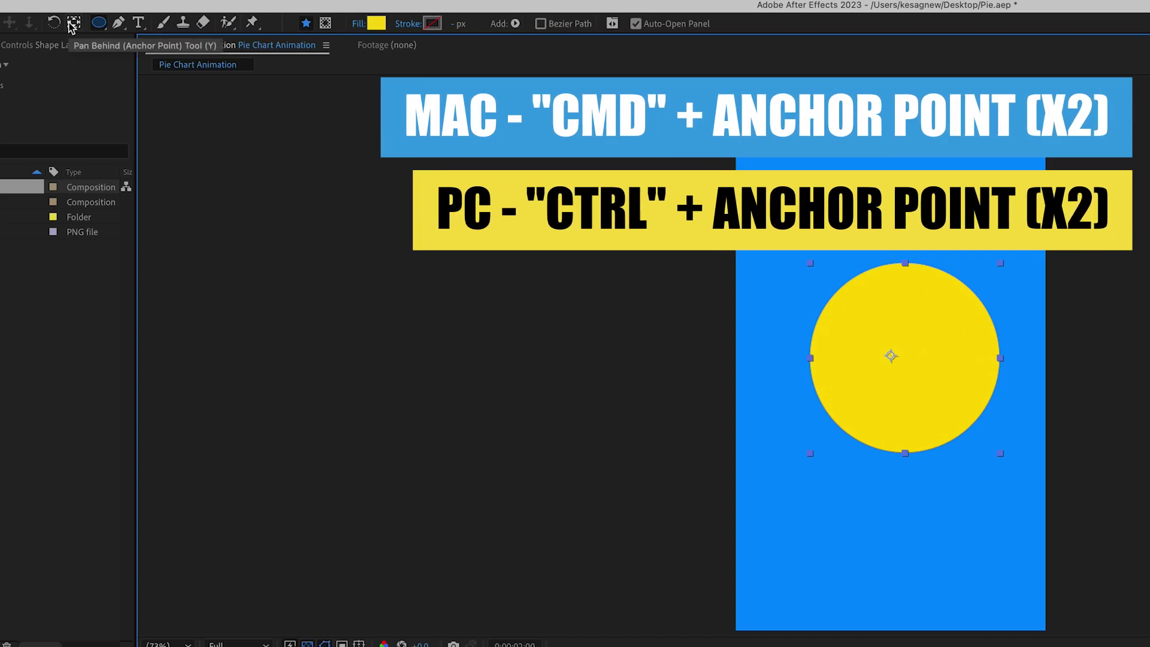
super+double_click(73, 24)
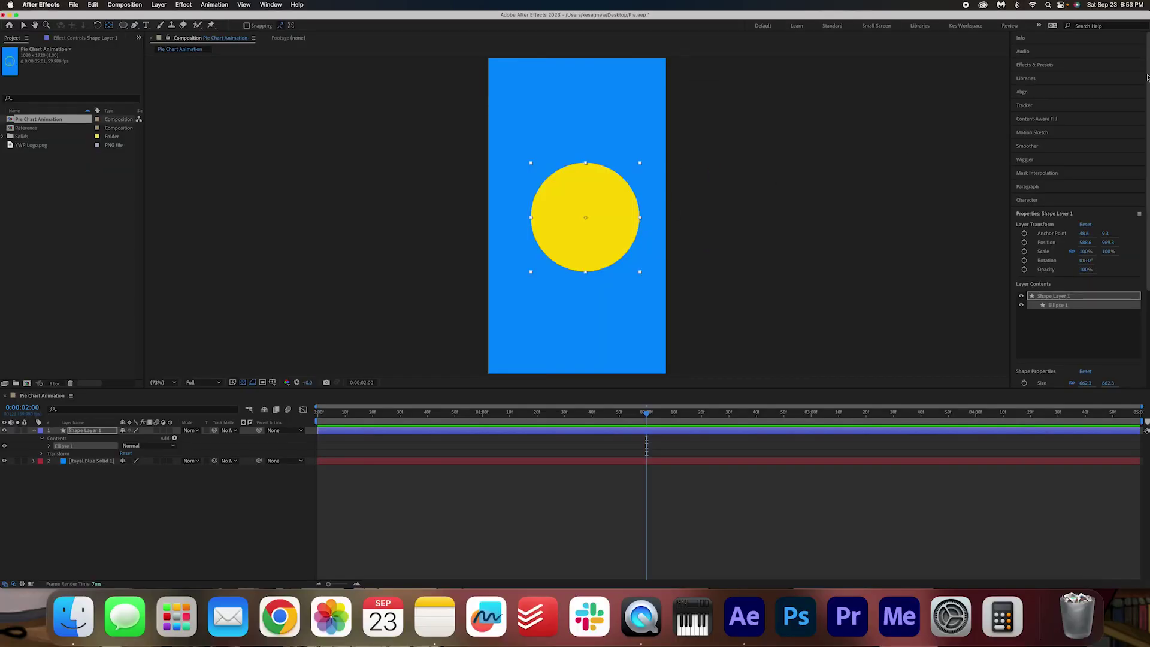
Centre the circle horizontally in the composition and rename its layer Circle Fill
click(1120, 92)
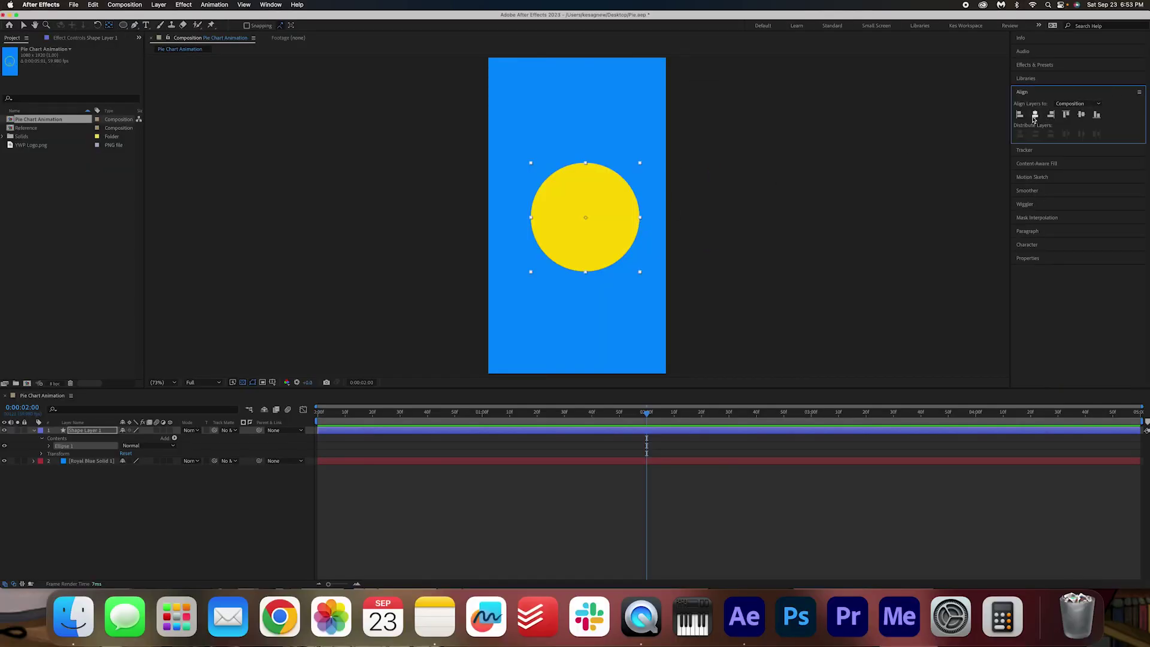
click(1035, 114)
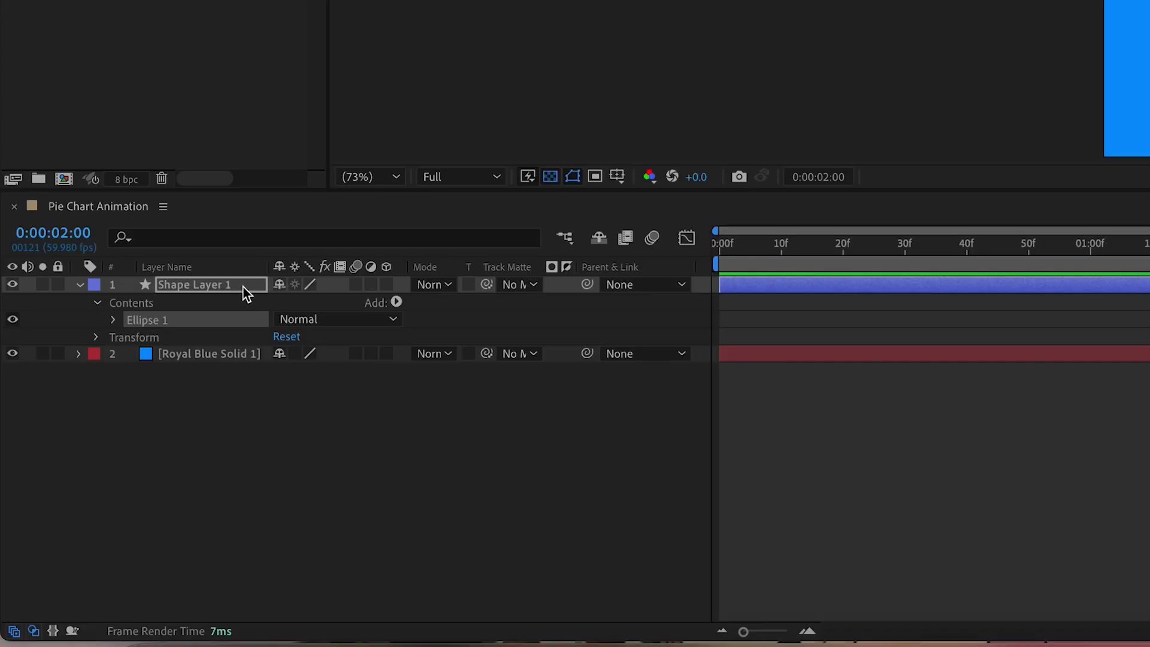
right_click(235, 288)
click(362, 578)
text(Circle Fill)
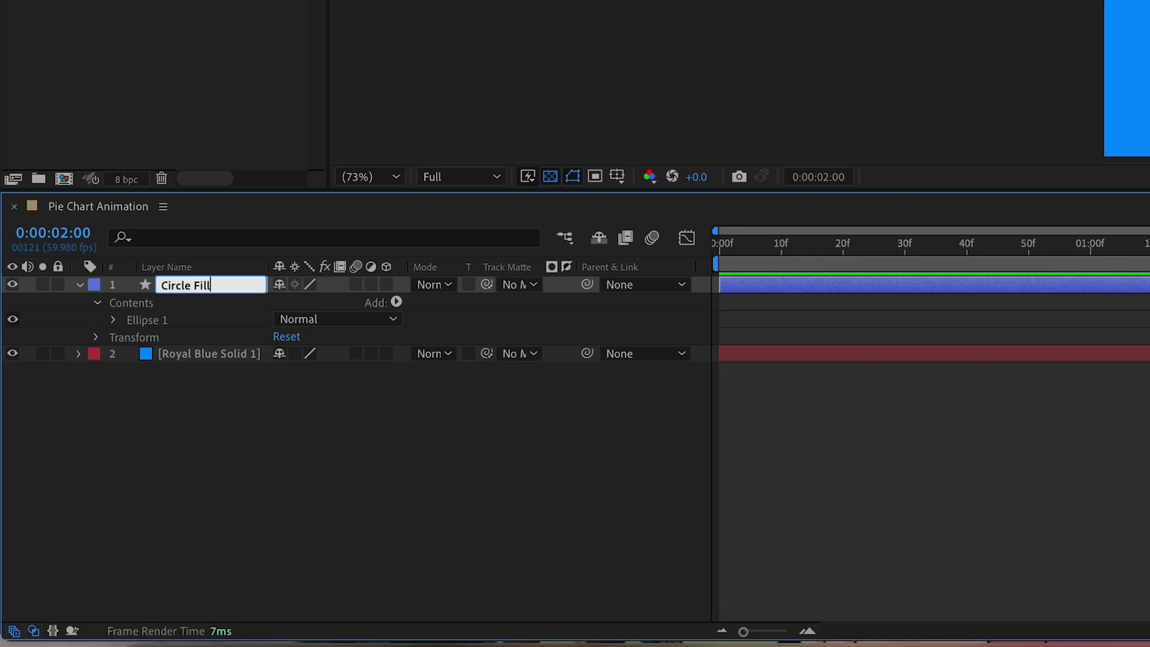
key(Return)
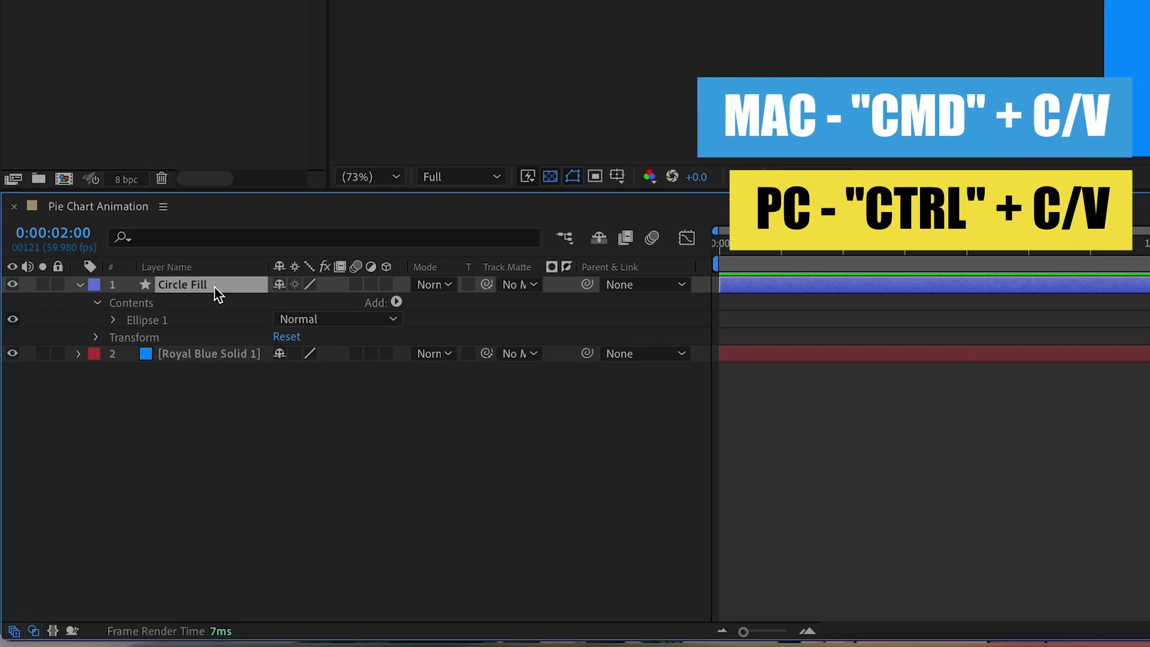
Duplicate the Circle Fill layer and rename the copy Circle Outline
key(ctrl+v)
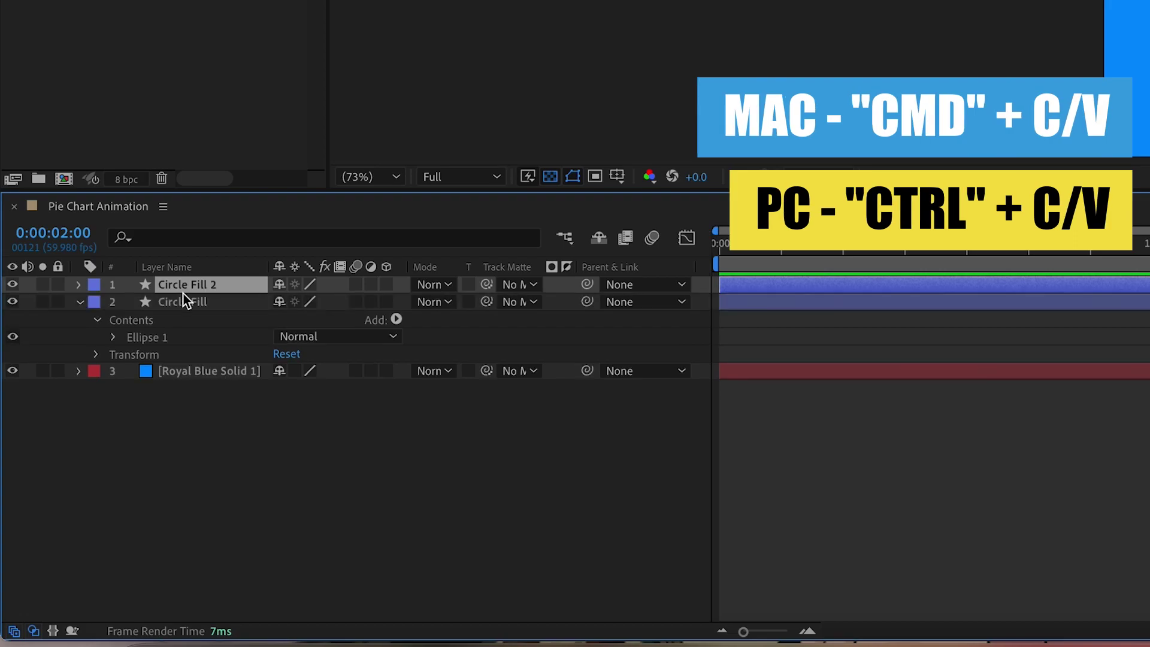
click(79, 302)
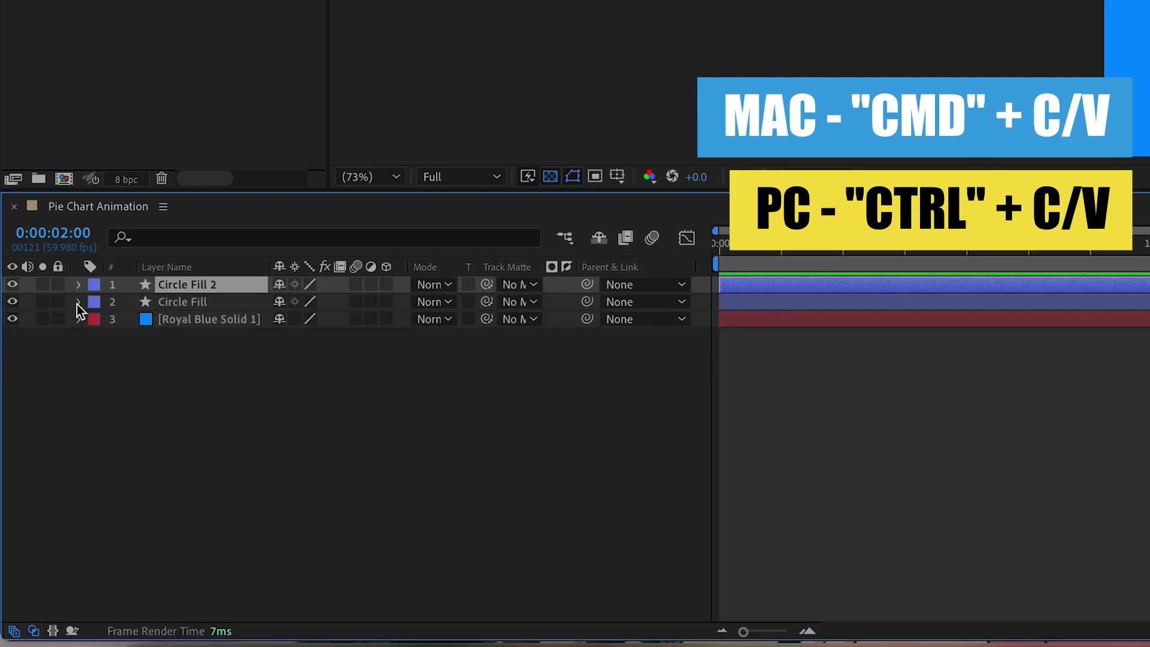
right_click(239, 293)
click(340, 576)
text(Circle)
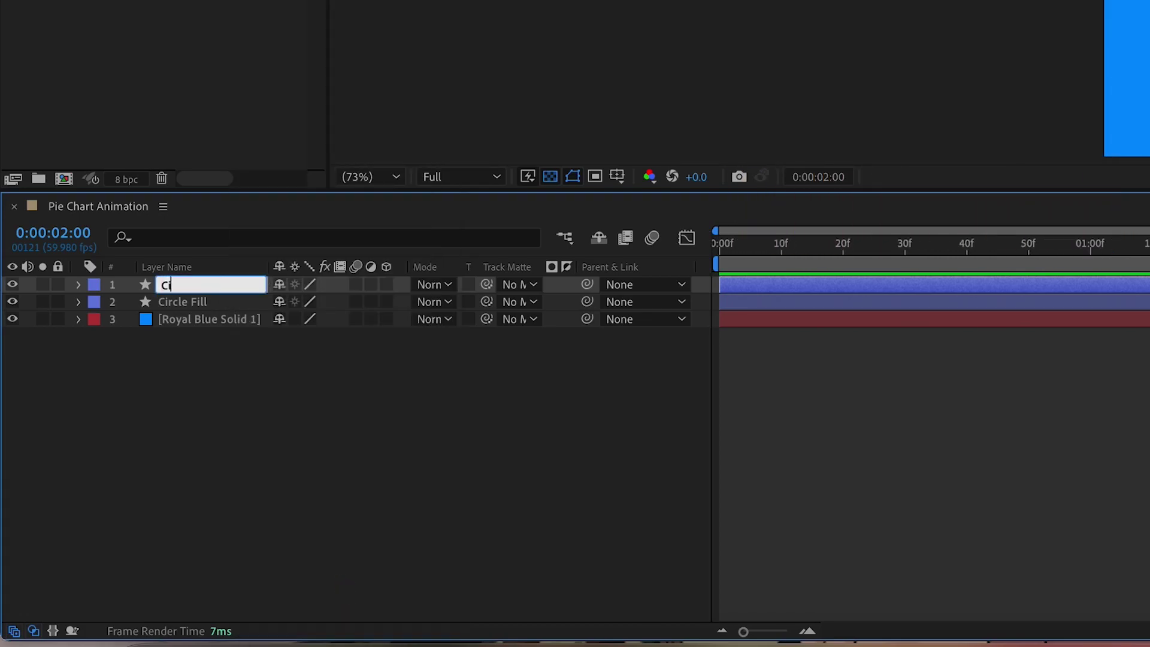
text( Outline)
key(Return)
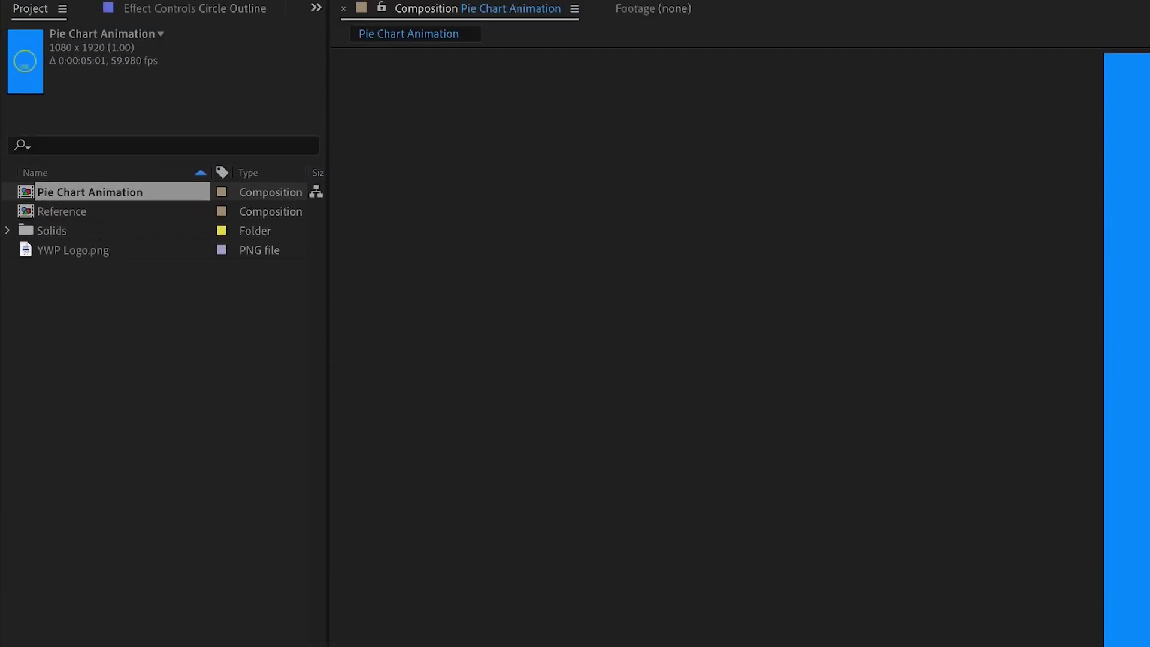
Give the outline circle a 20 px stroke eyedropped to match the yellow fill
click(282, 60)
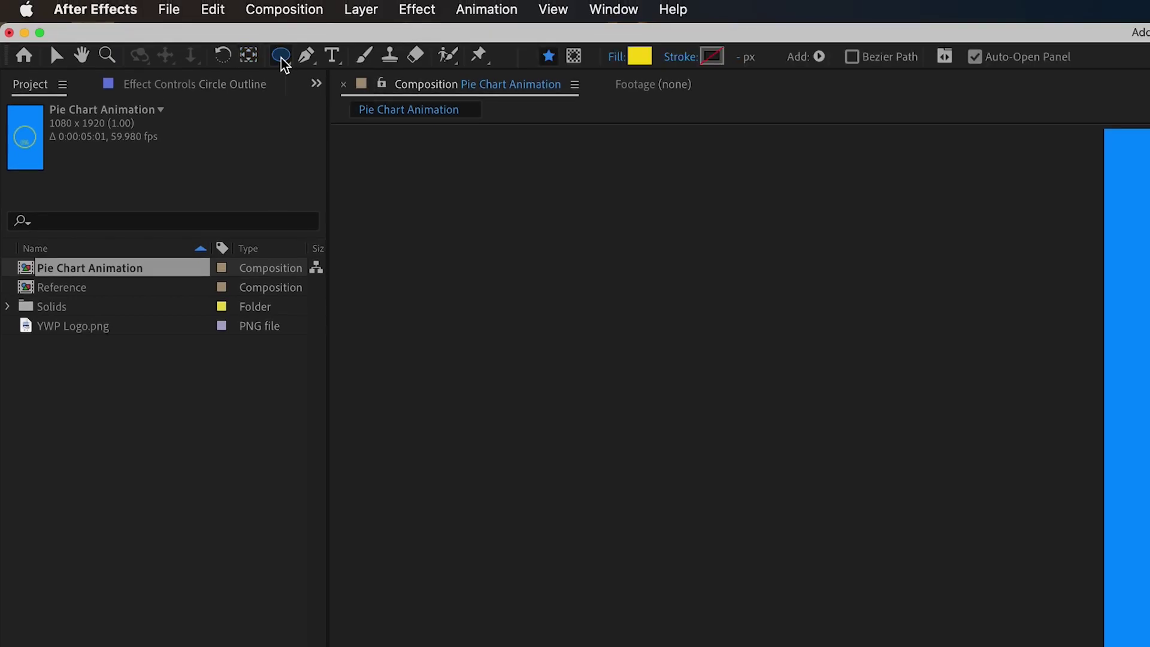
click(710, 58)
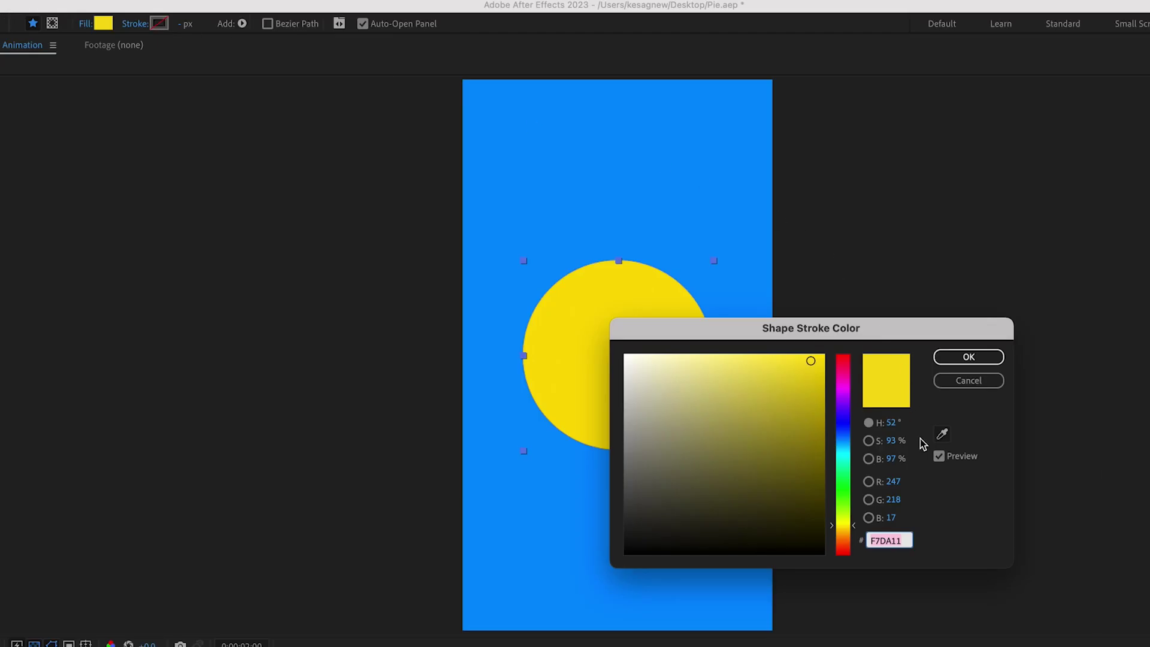
click(941, 434)
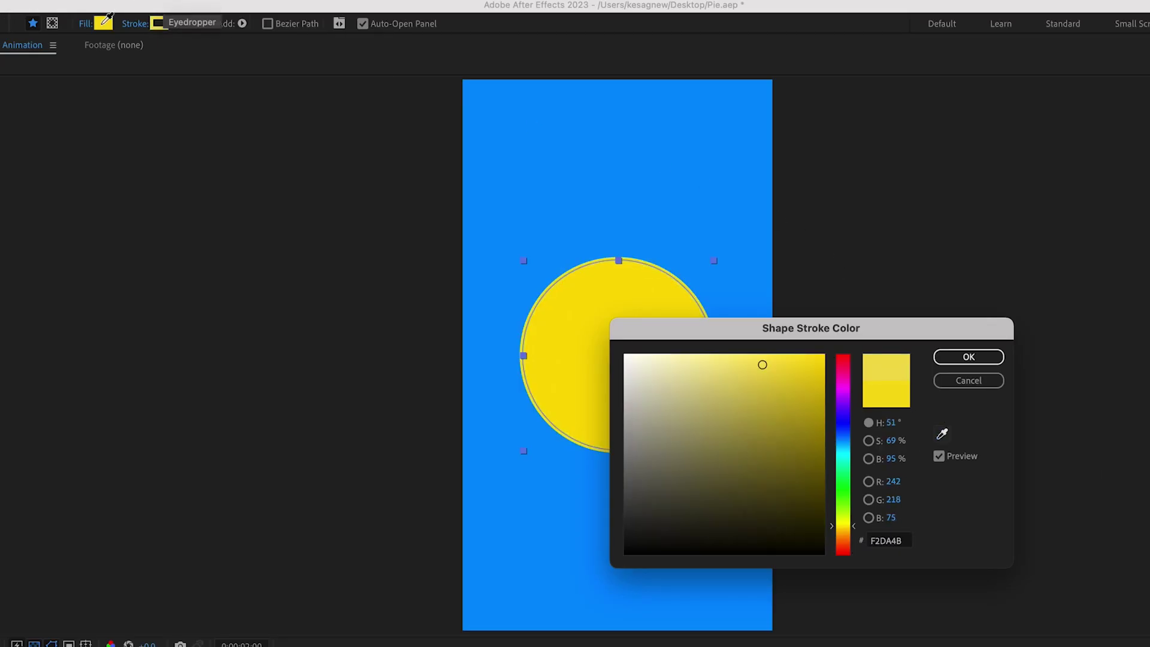
click(102, 27)
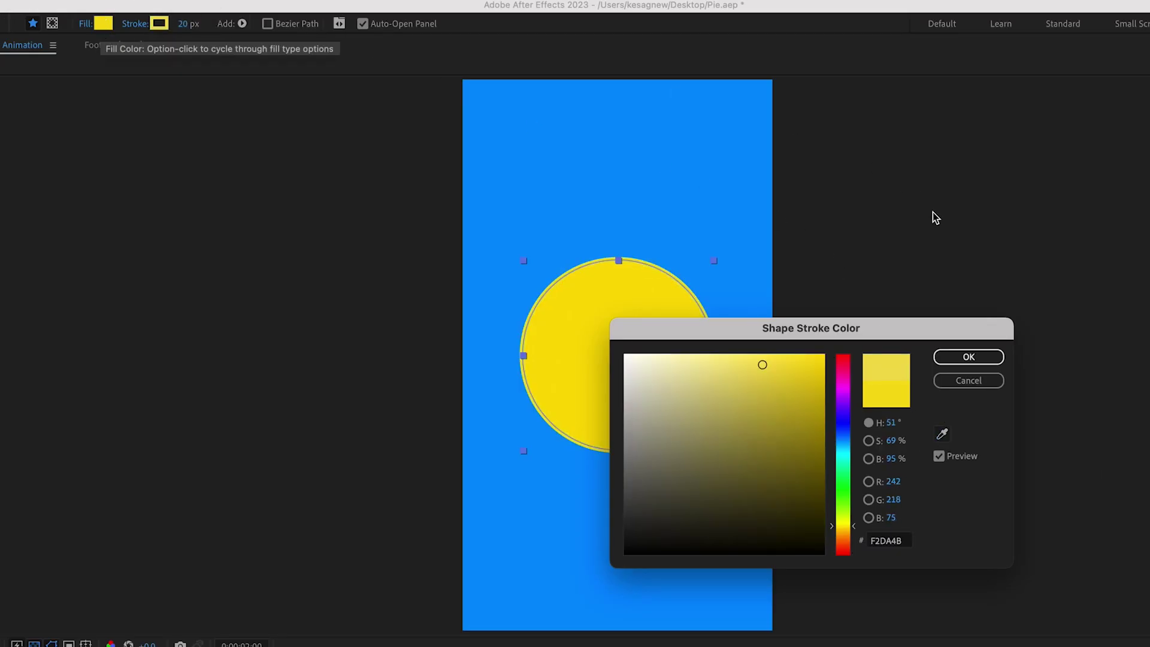
click(968, 357)
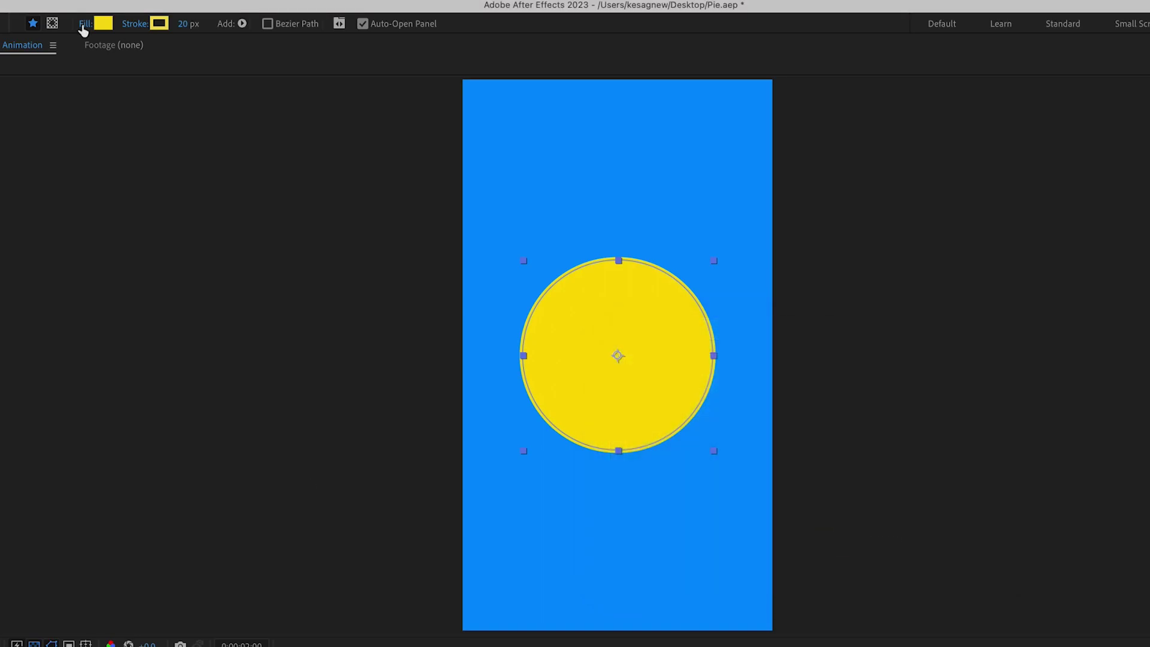
Set the Circle Outline fill to None so only the yellow ring remains
click(83, 27)
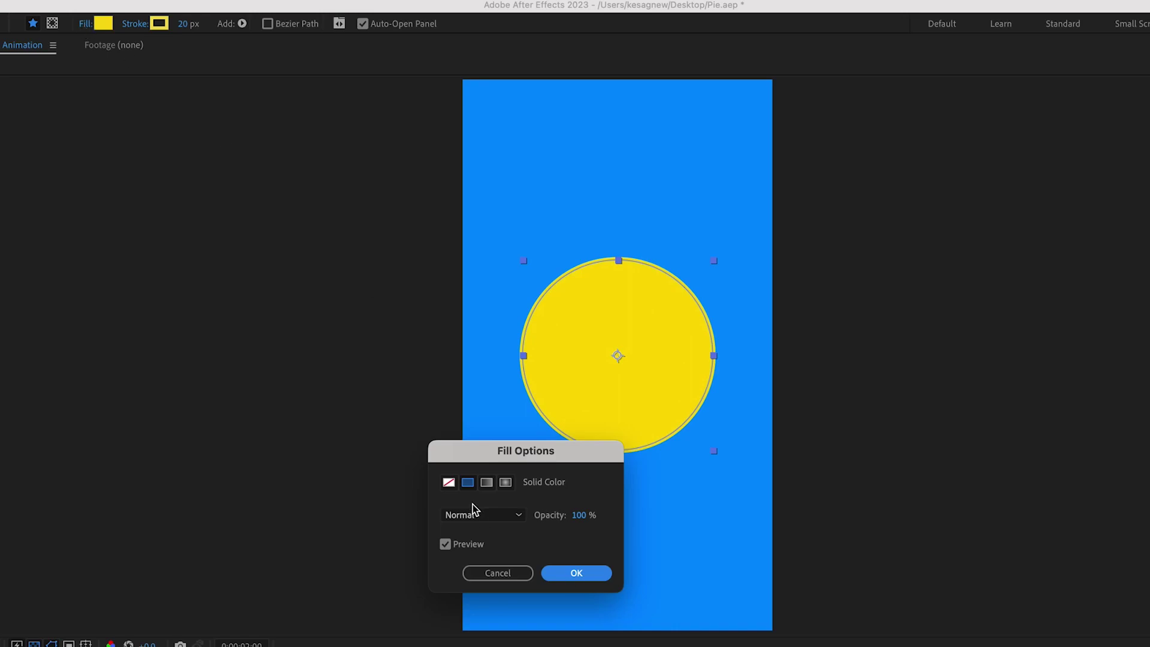
click(449, 482)
click(576, 573)
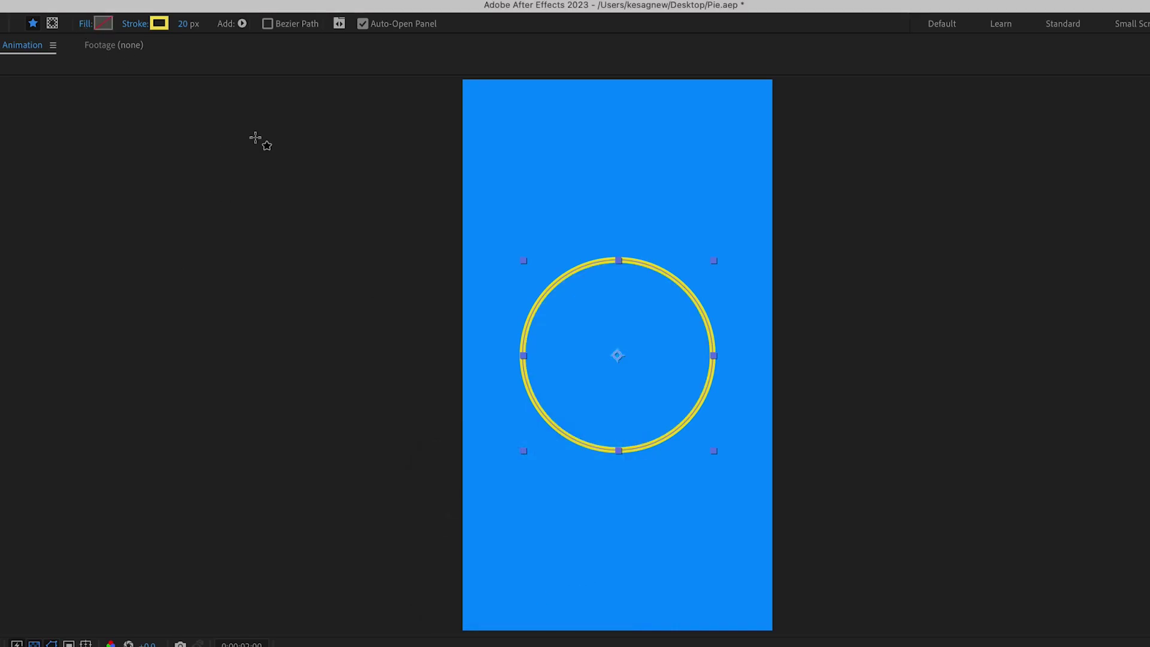
key(F2)
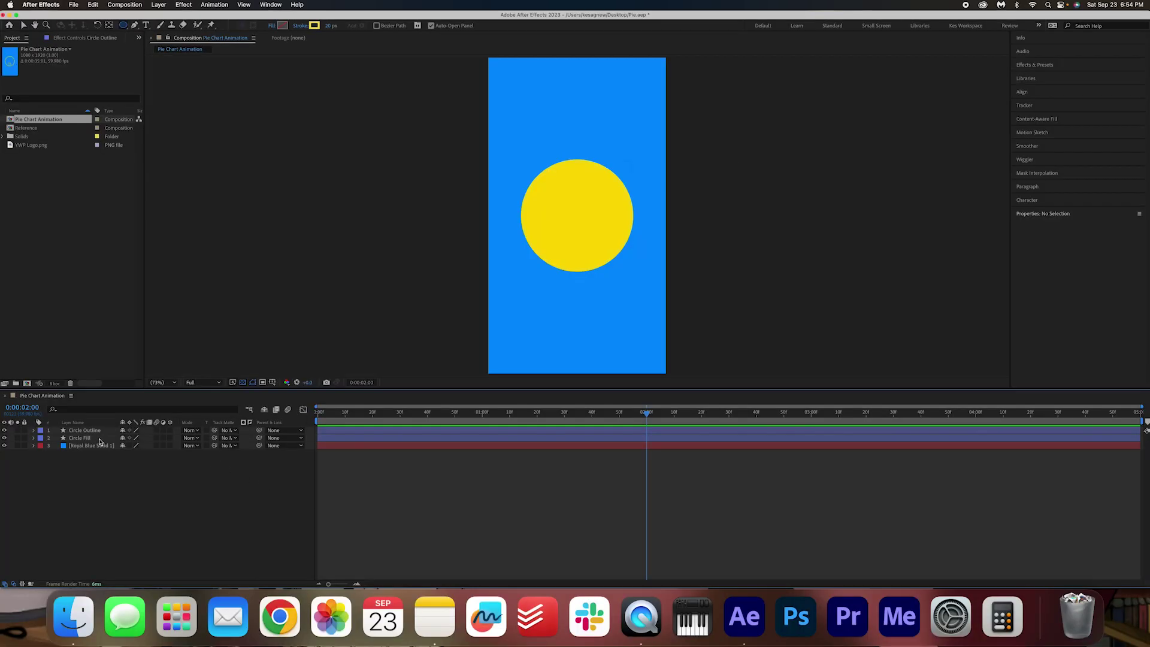
Apply Radial Wipe to Circle Fill and set its Wipe direction to Counterclockwise
click(99, 439)
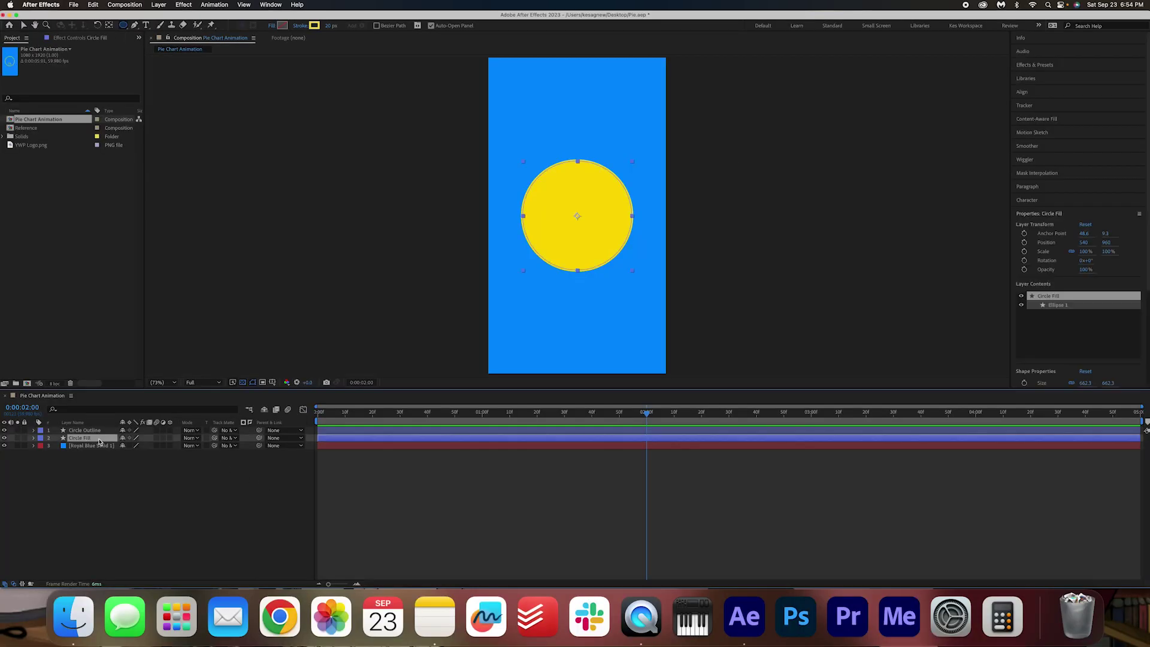
click(1082, 69)
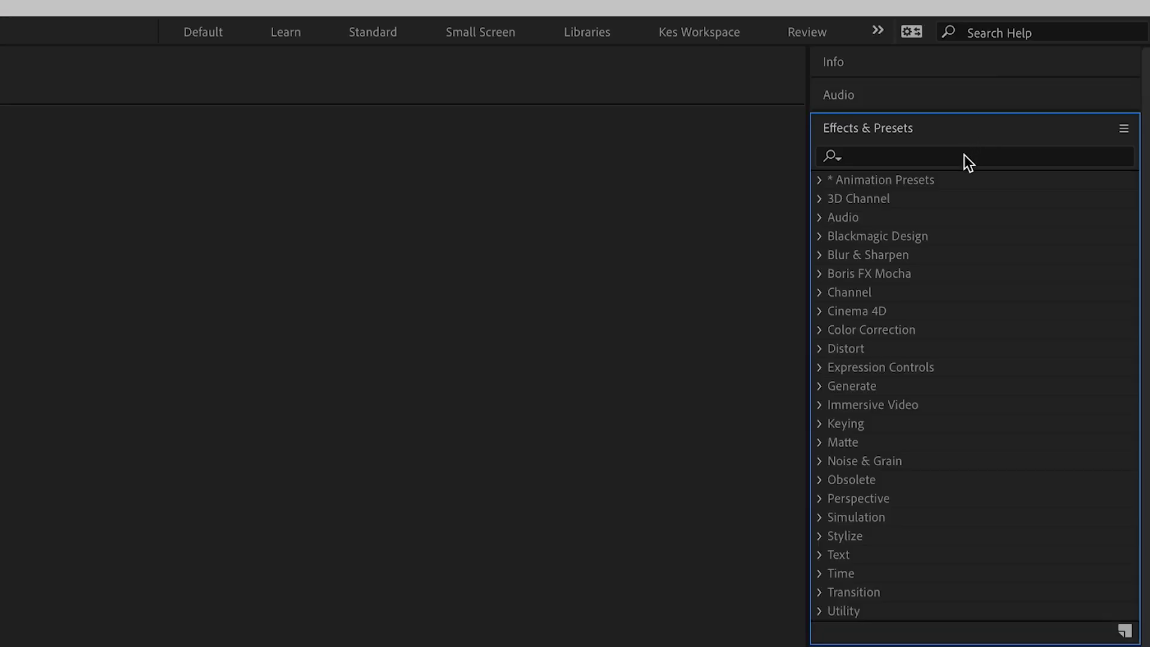
click(1073, 77)
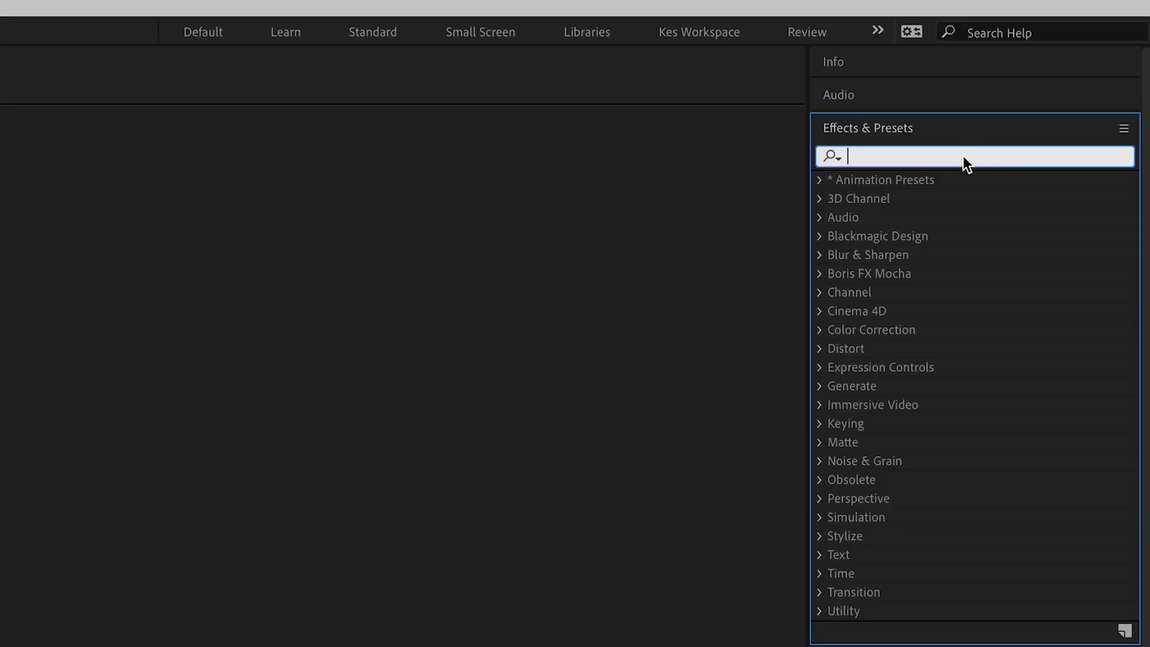
text(radial wipe)
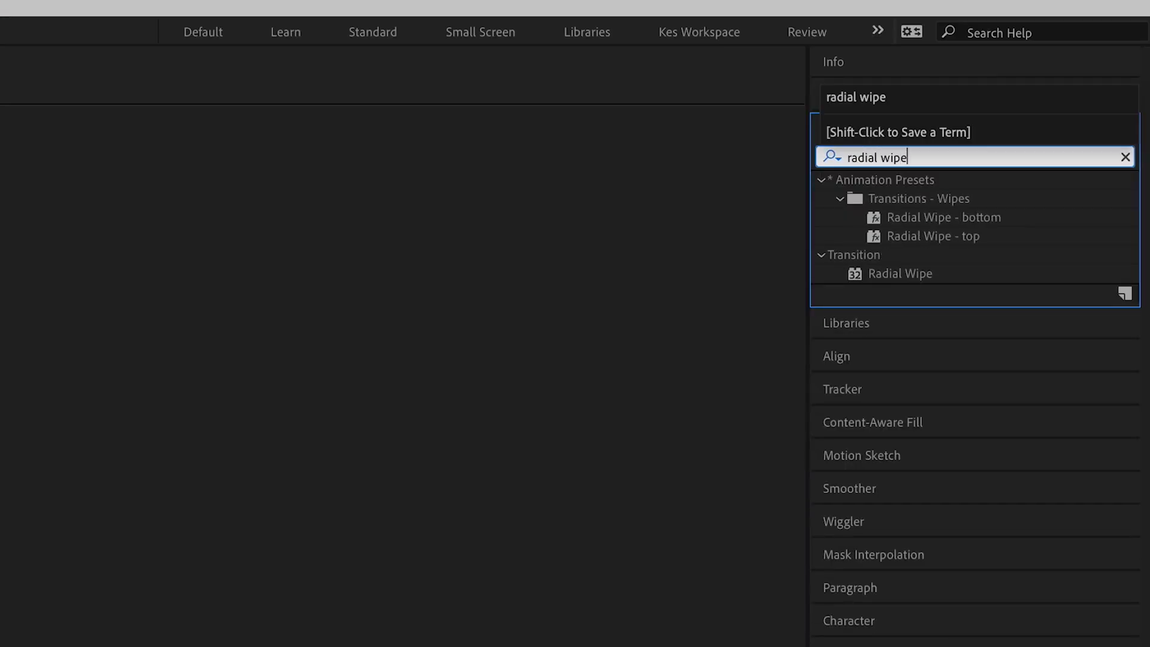
double_click(939, 274)
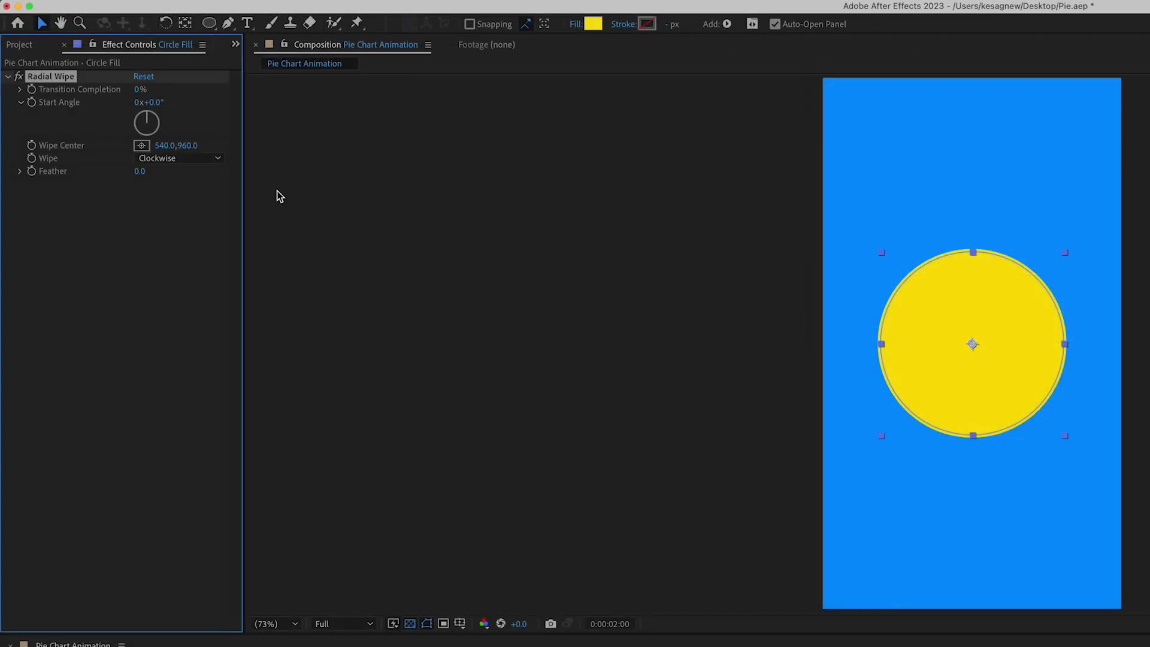
click(204, 158)
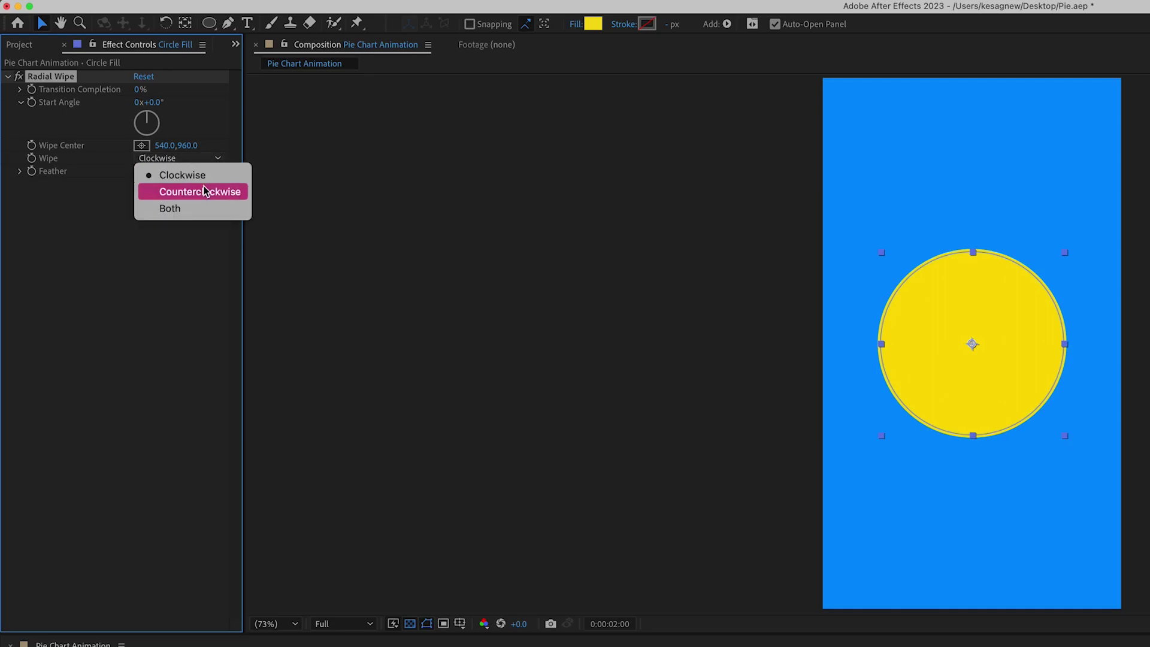
click(204, 191)
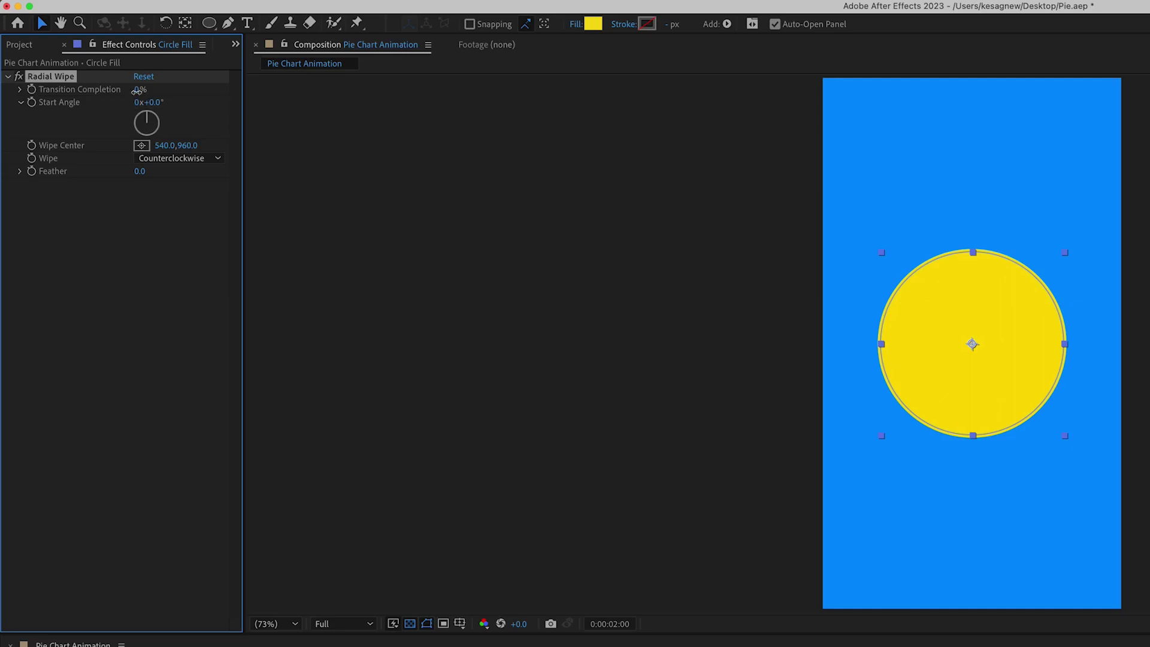
Keyframe Transition Completion from 100% at the start to 25% at 2 seconds
mouse_move(137, 91)
mouse_down()
mouse_move(186, 92)
mouse_move(84, 98)
mouse_move(240, 95)
mouse_move(68, 119)
mouse_move(241, 112)
mouse_up()
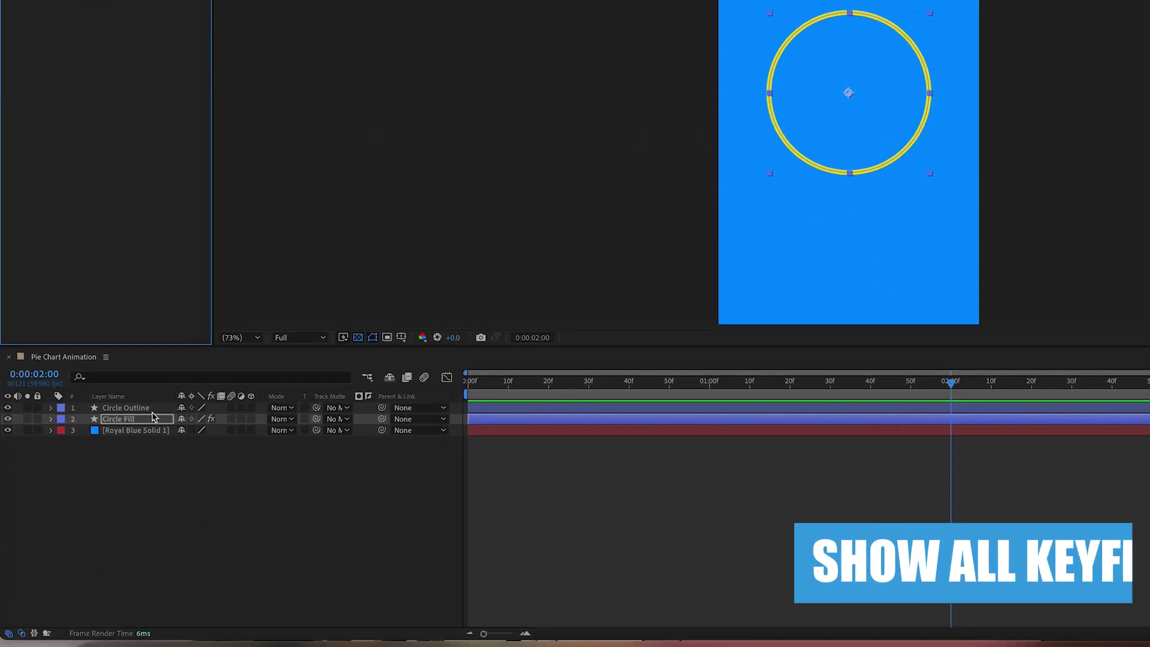
key(u)
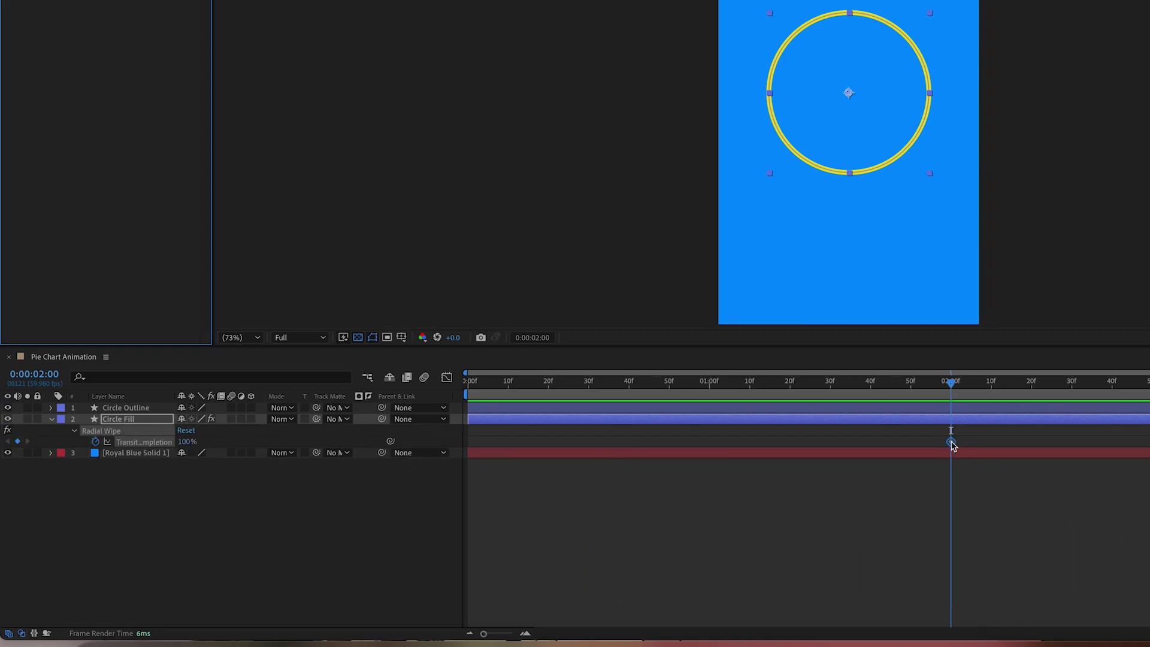
drag(951, 441, 468, 441)
click(951, 381)
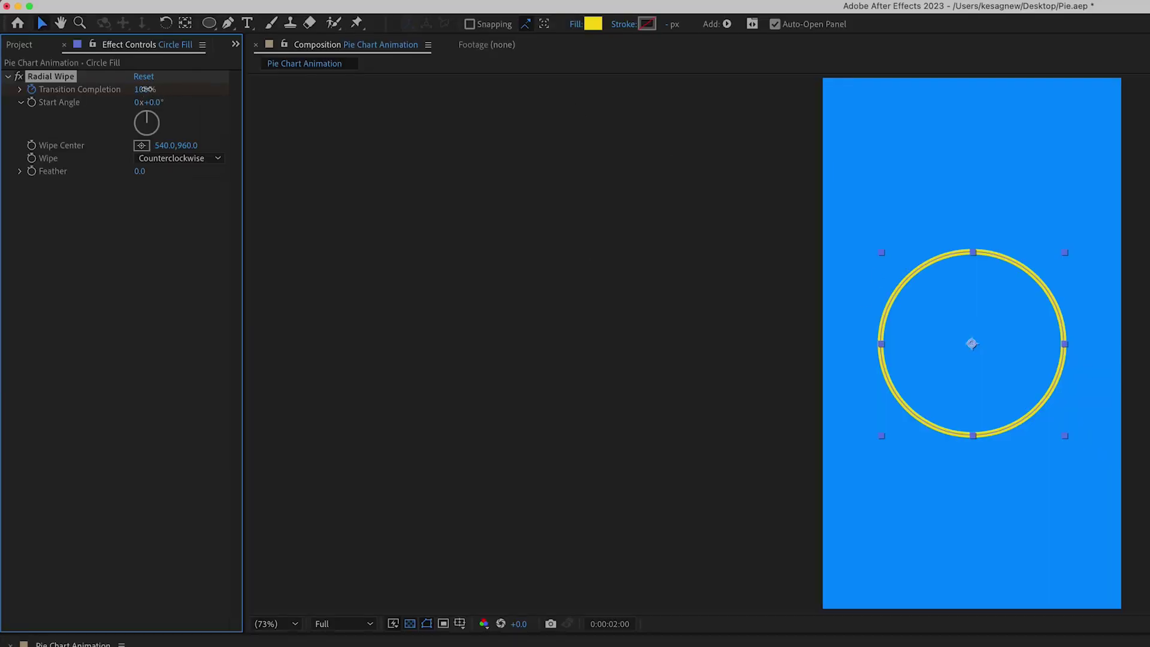
drag(170, 88, 112, 85)
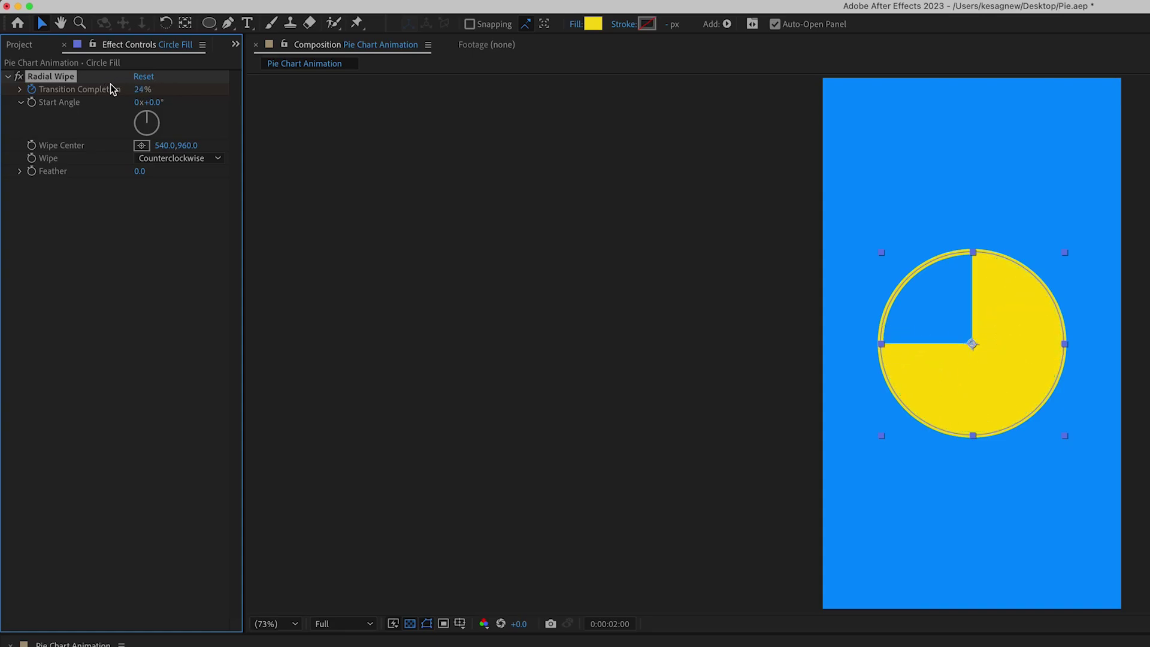
click(144, 89)
text(25)
key(Return)
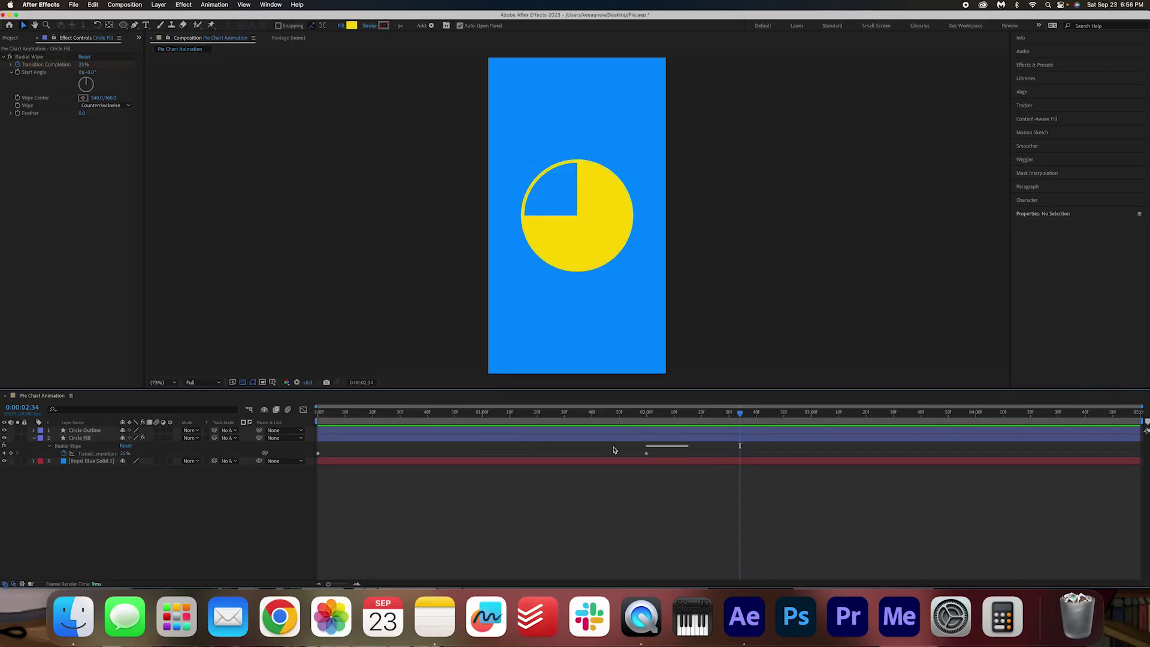
Apply Easy Ease Out to both Transition Completion keyframes and preview the pie filling in
drag(1149, 646, 535, 646)
right_click(318, 455)
mouse_move(404, 583)
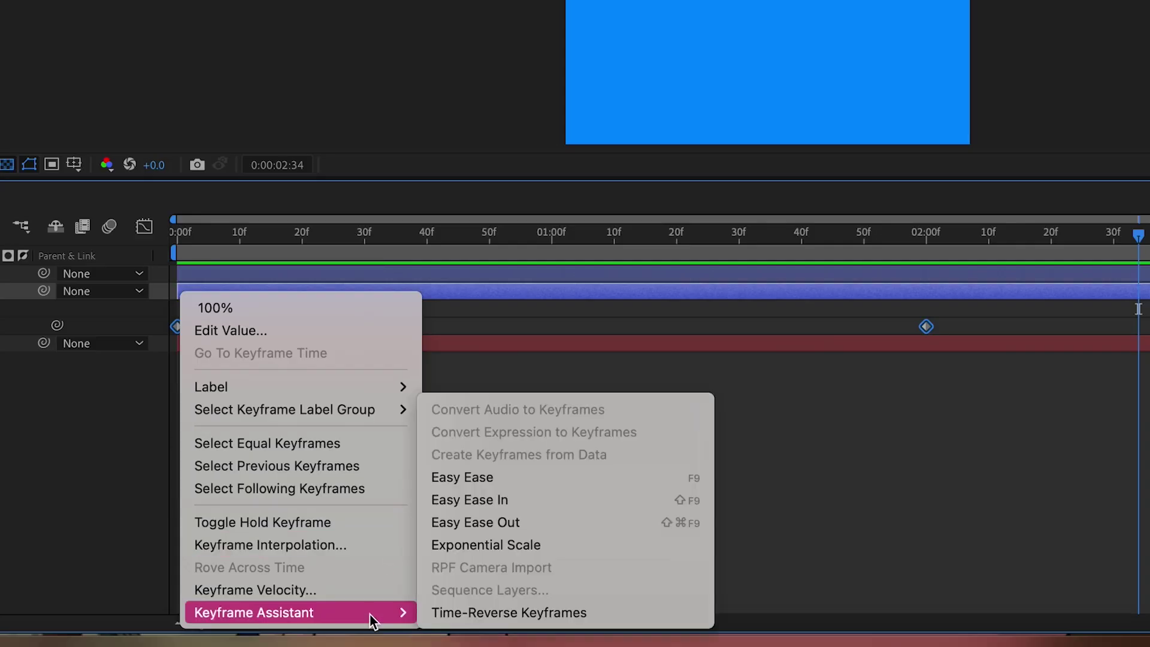
click(588, 529)
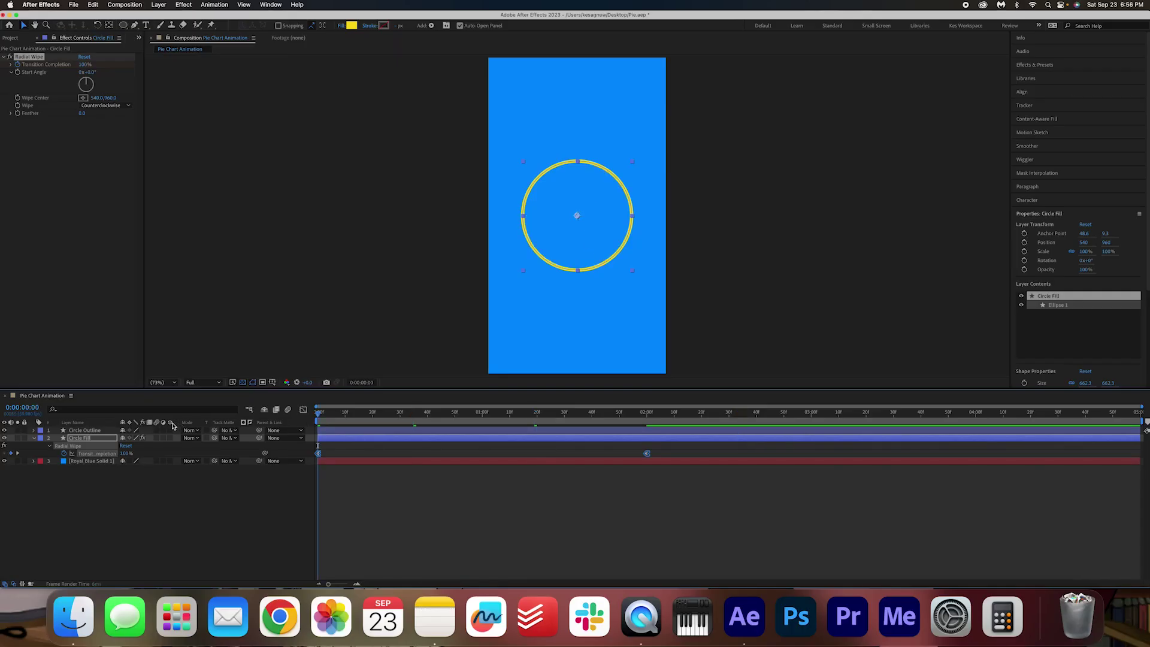
key(space)
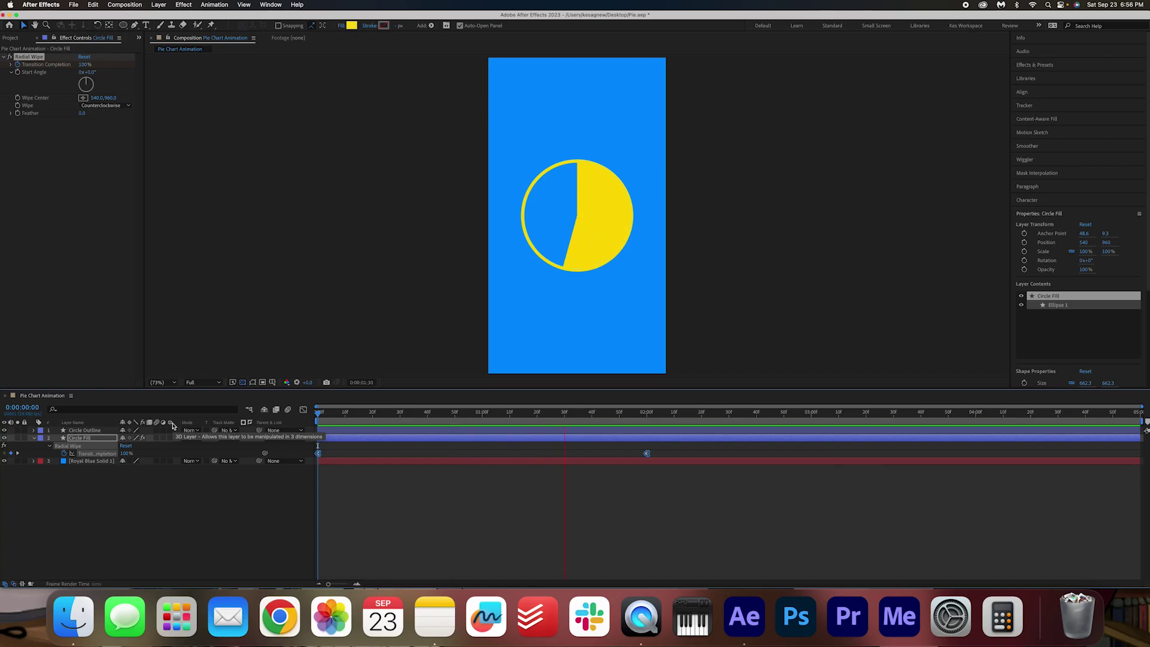
key(space)
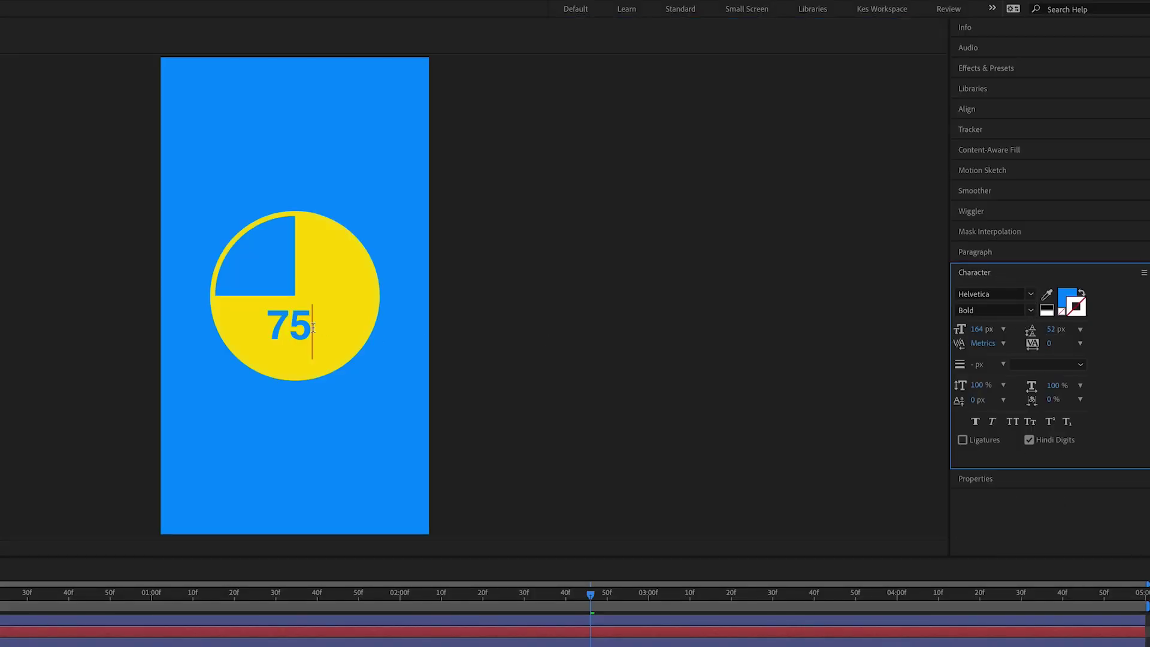
Resize the 75 text to 136 px, centre-align it, and lower it into the pie's bottom half
drag(307, 327, 235, 327)
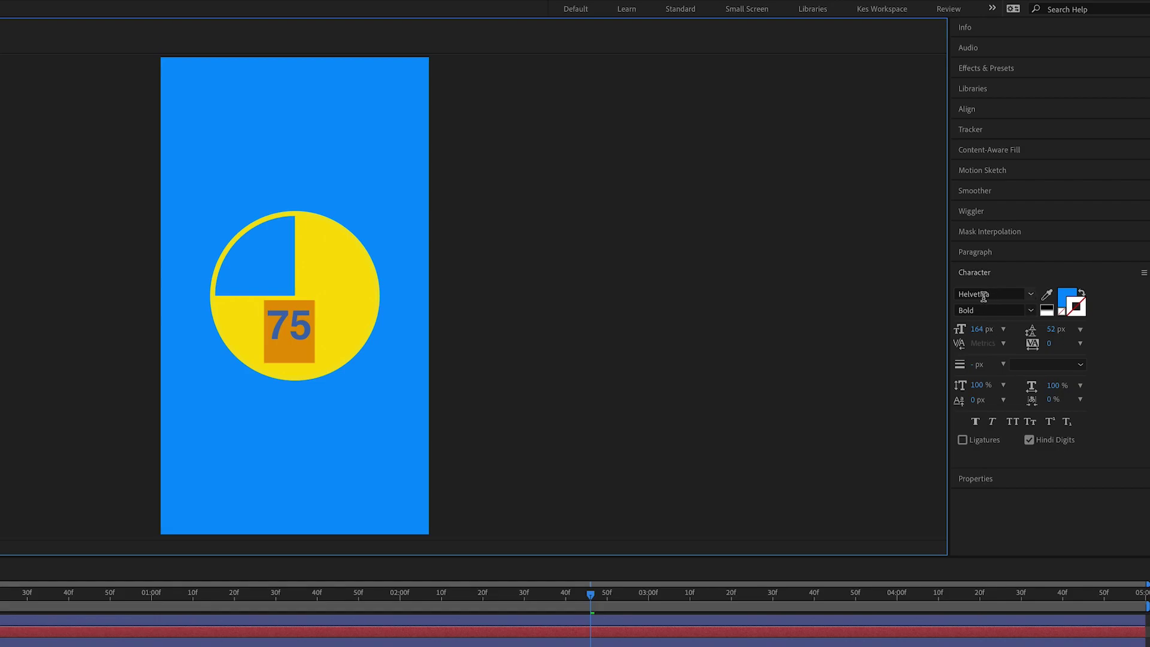
click(976, 329)
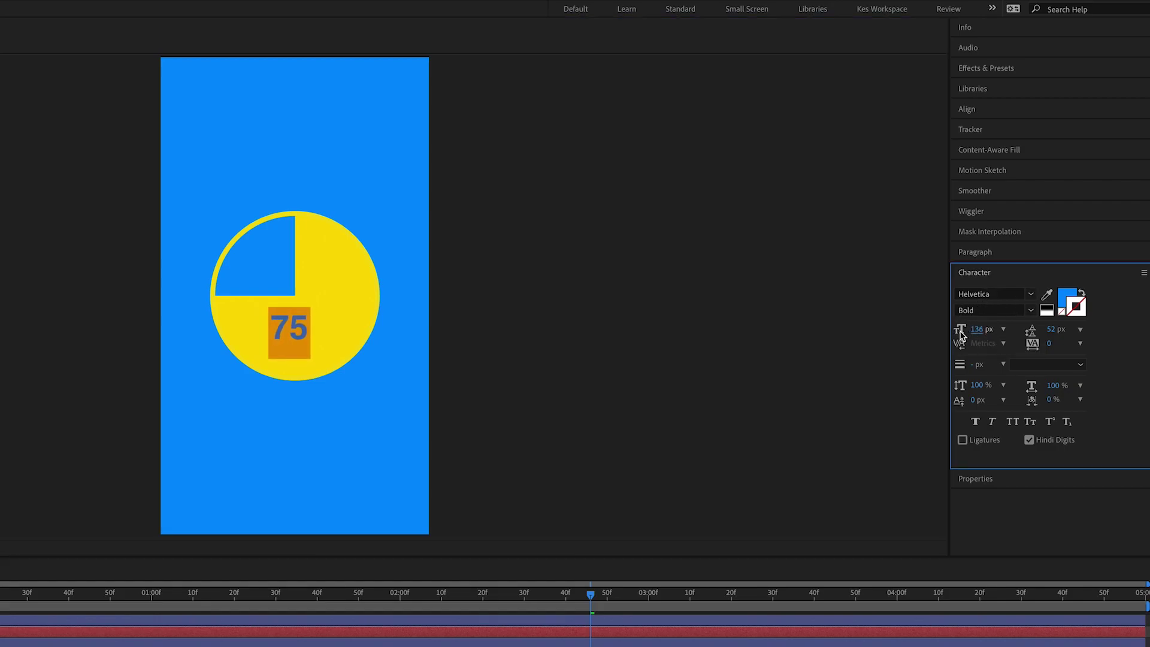
click(1021, 252)
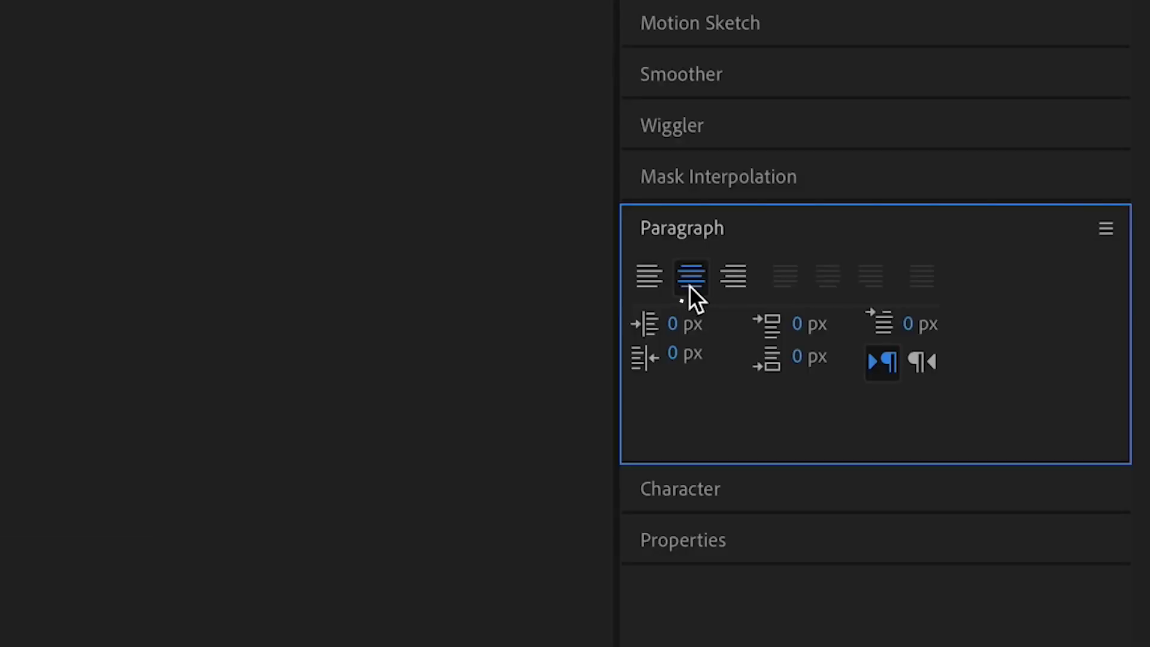
click(980, 275)
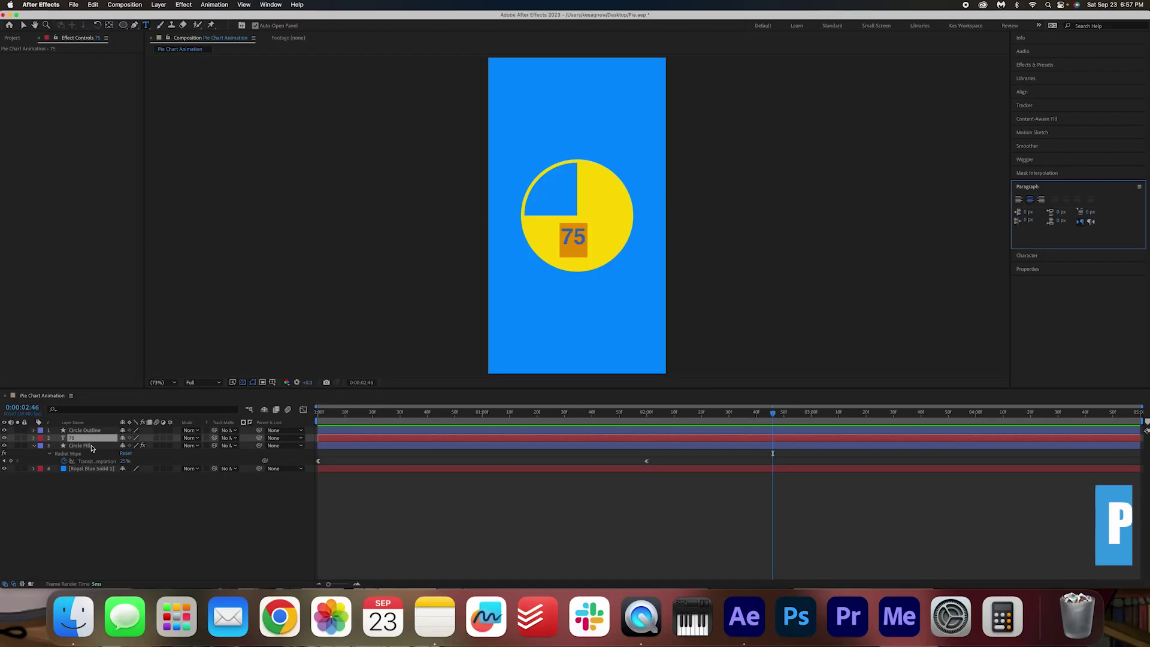
key(p)
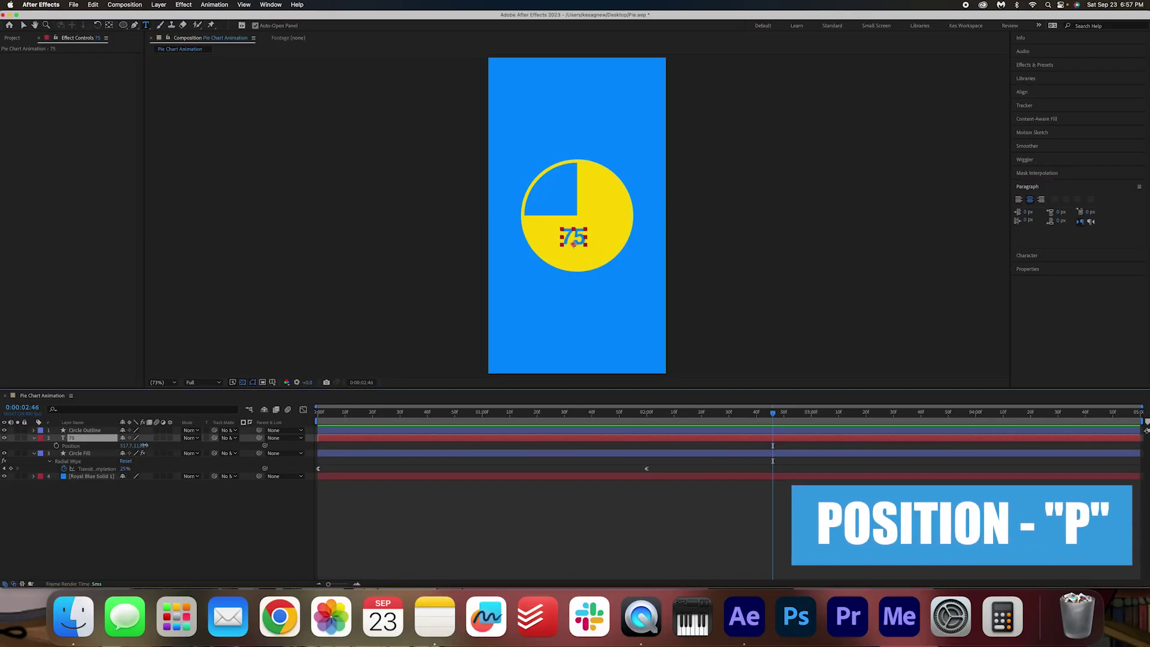
drag(141, 445, 137, 445)
click(149, 534)
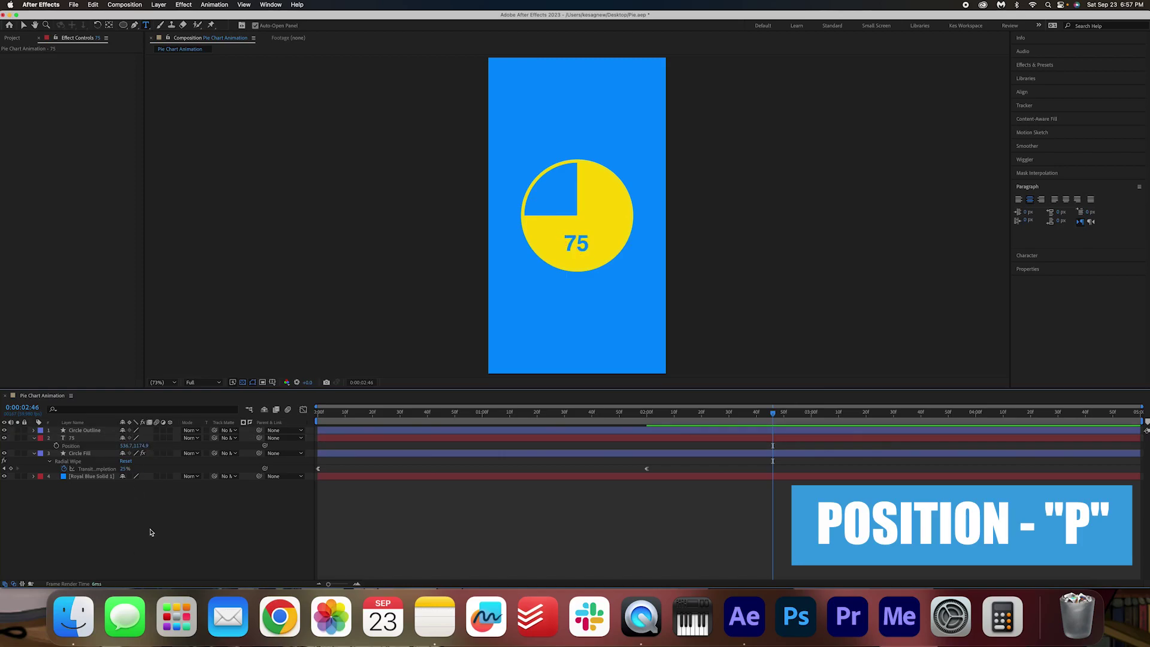
Move the 75 layer above Circle Outline and apply a Slider Control effect to it
drag(111, 438, 105, 430)
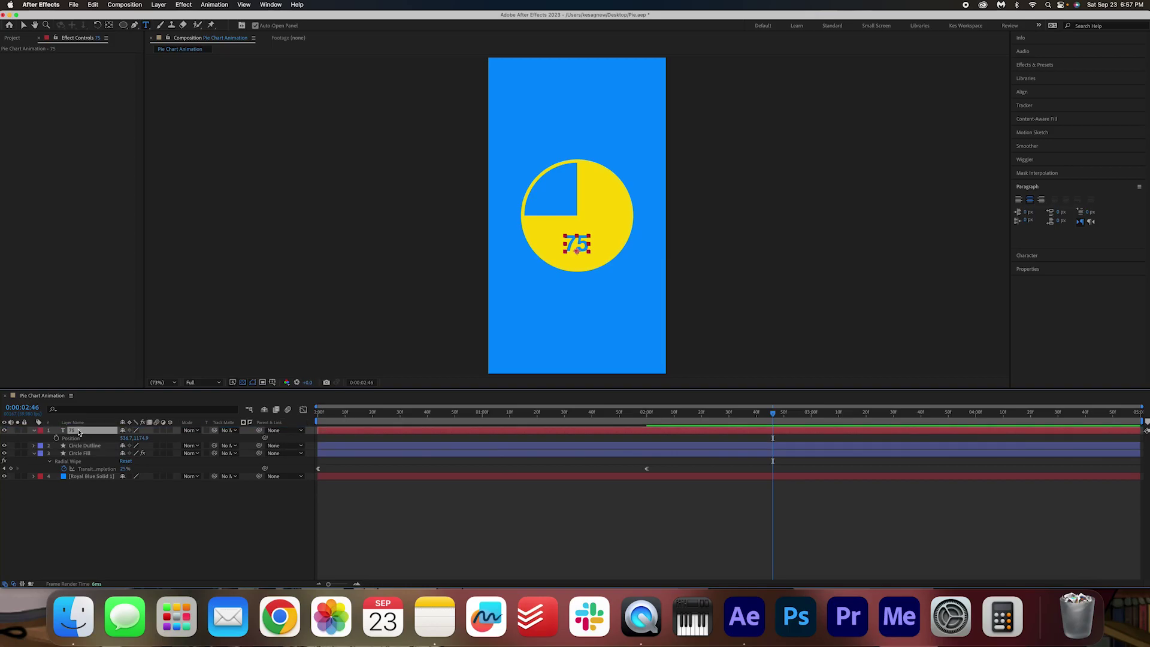
click(1063, 66)
click(1138, 77)
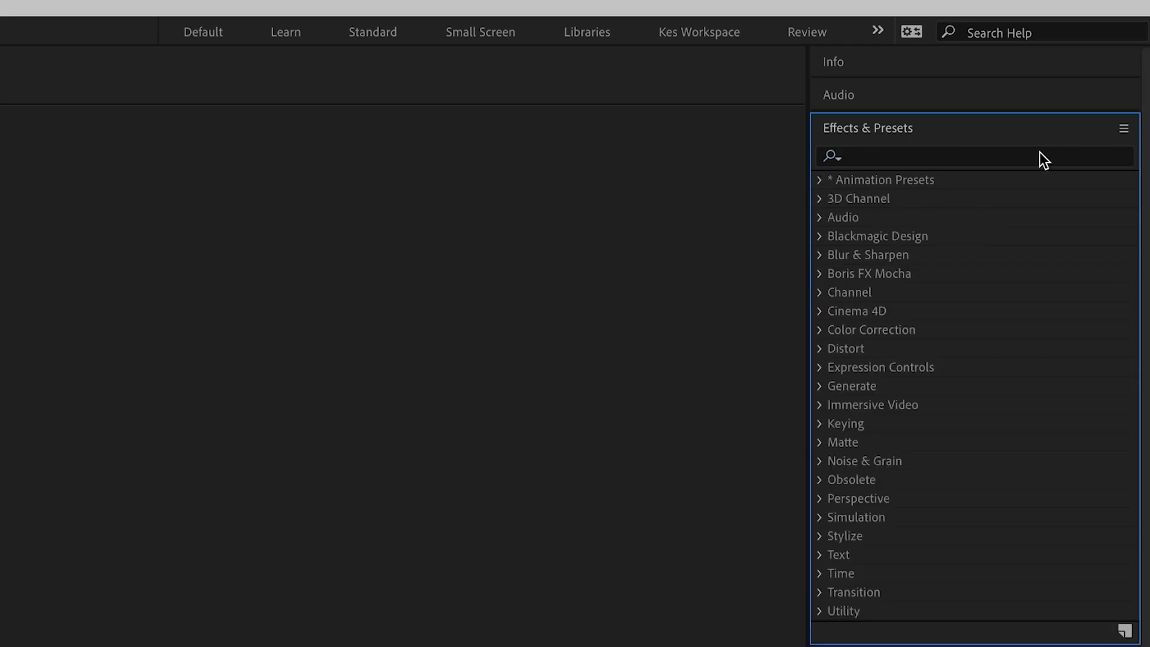
click(1036, 158)
text(slider con)
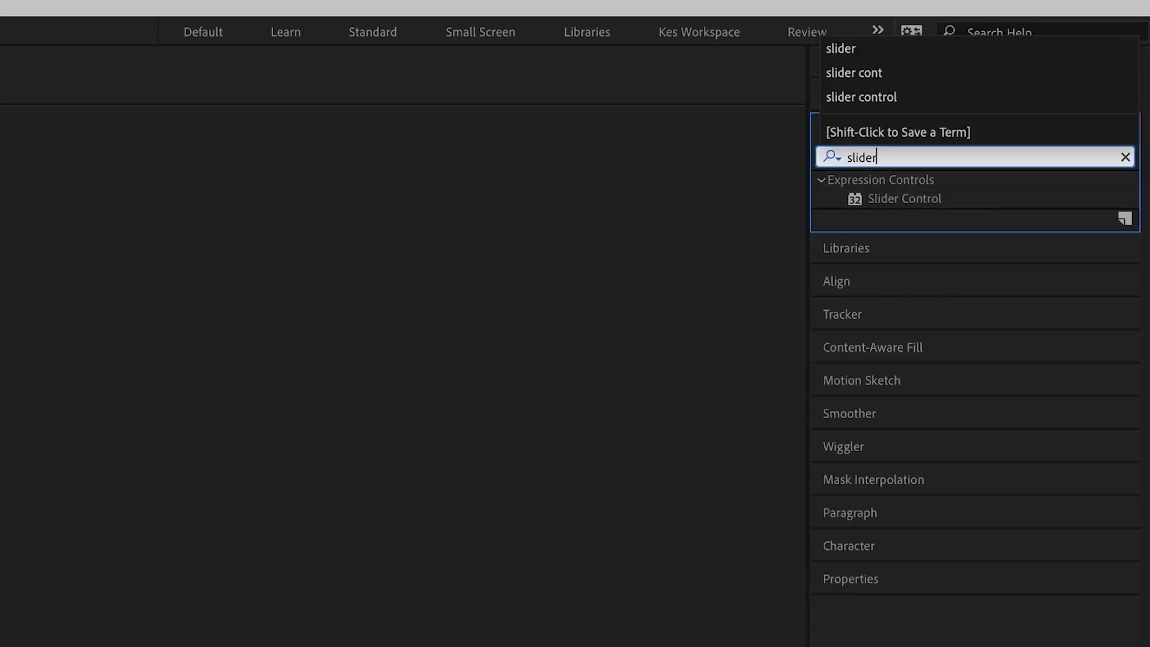
double_click(990, 198)
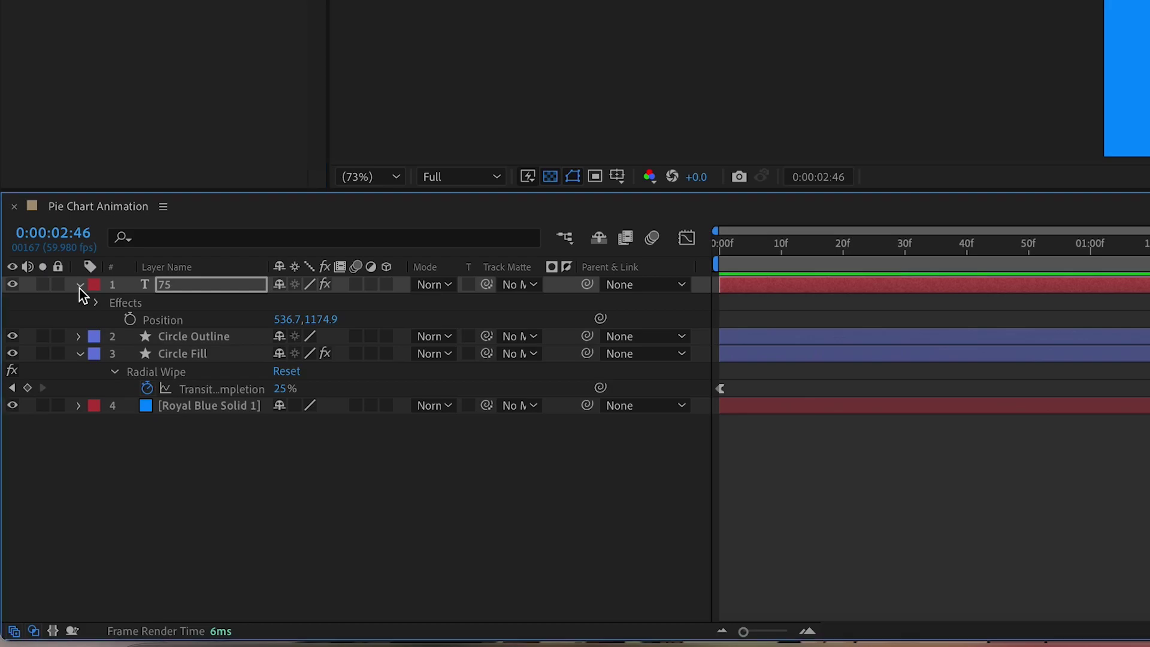
Add an expression to the 75 layer's Source Text property
click(34, 430)
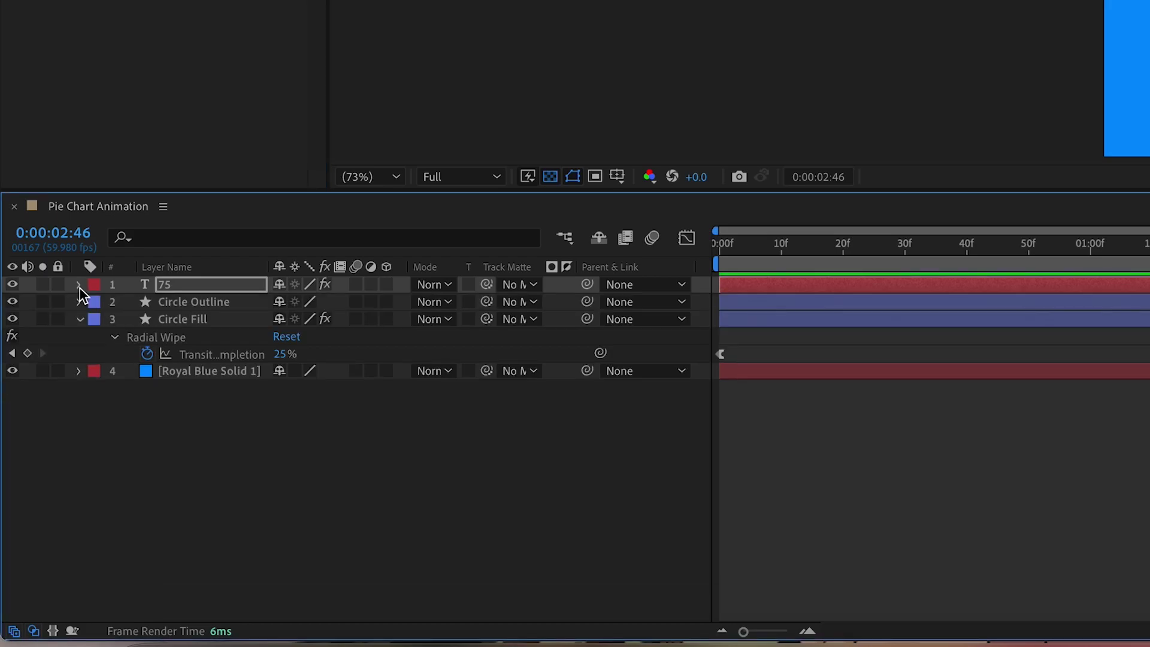
click(79, 285)
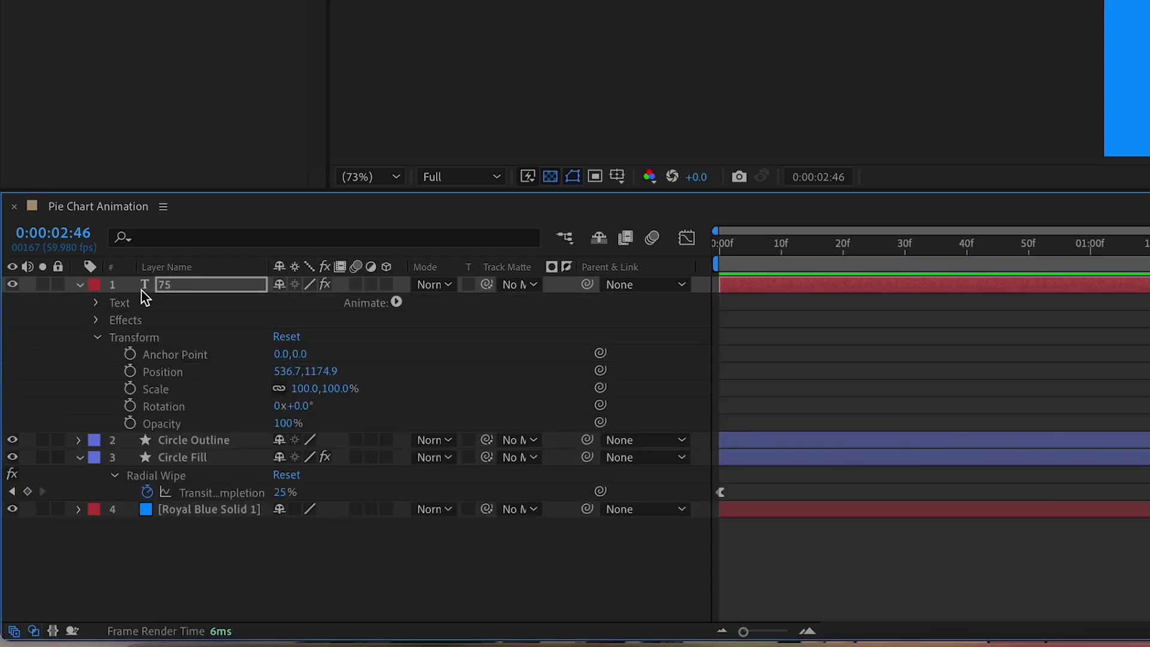
click(94, 303)
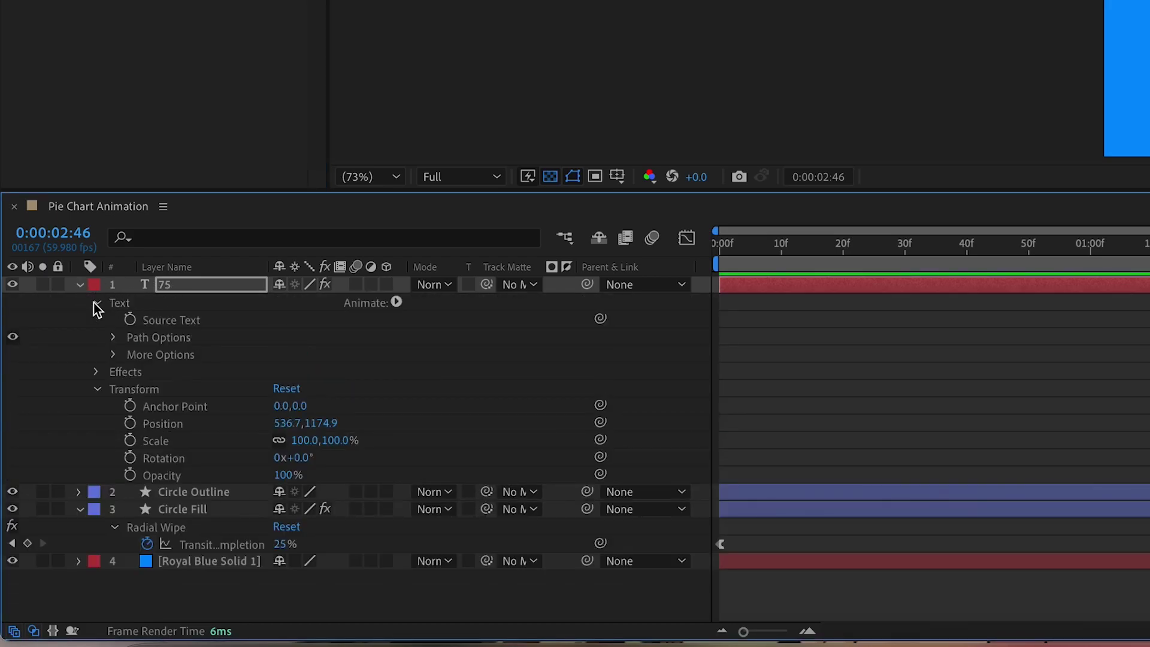
click(167, 321)
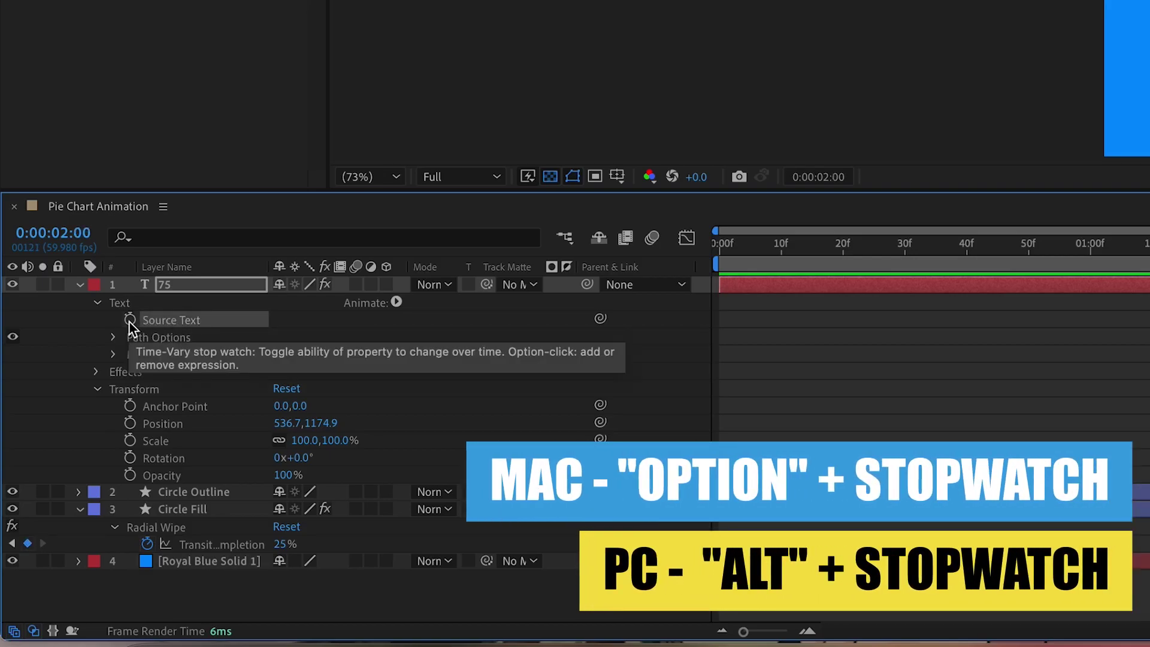
alt+click(129, 319)
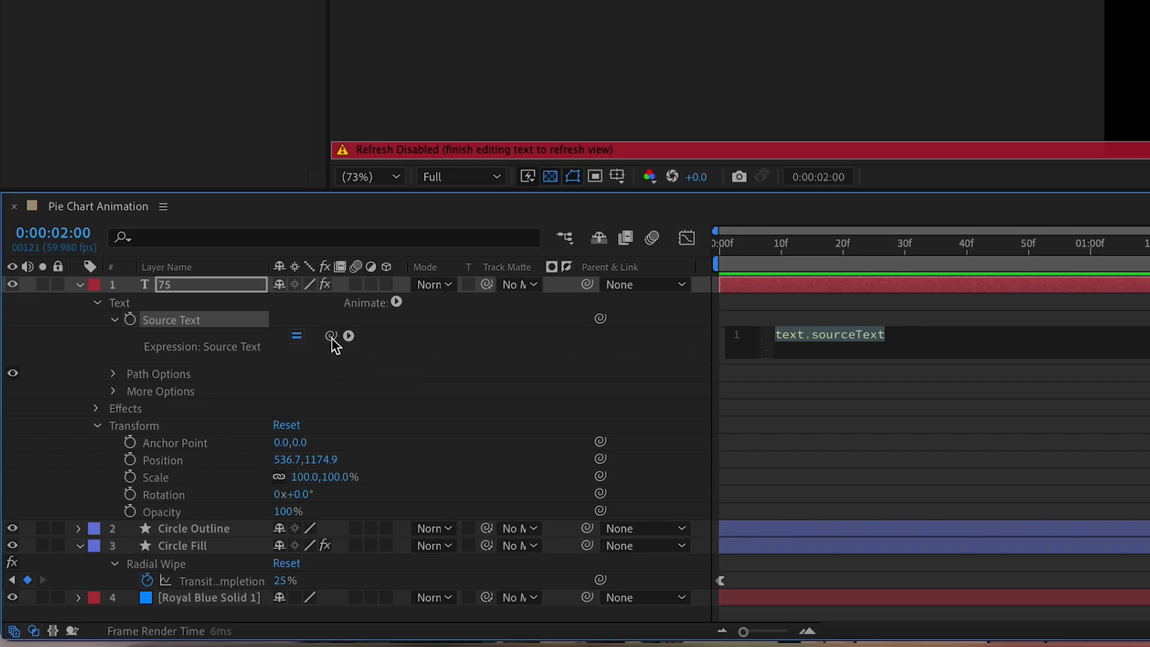
Pick-whip Source Text to the Slider, wrapping it in Math.round() and appending "%"
drag(330, 336, 49, 80)
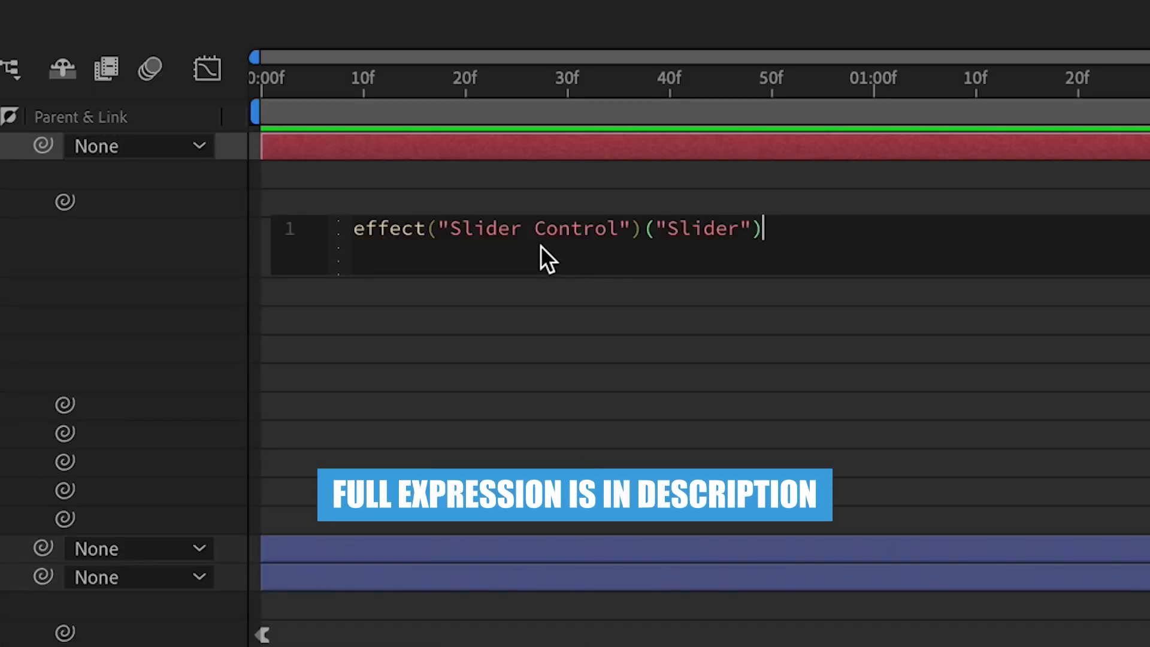
click(354, 230)
text(Math)
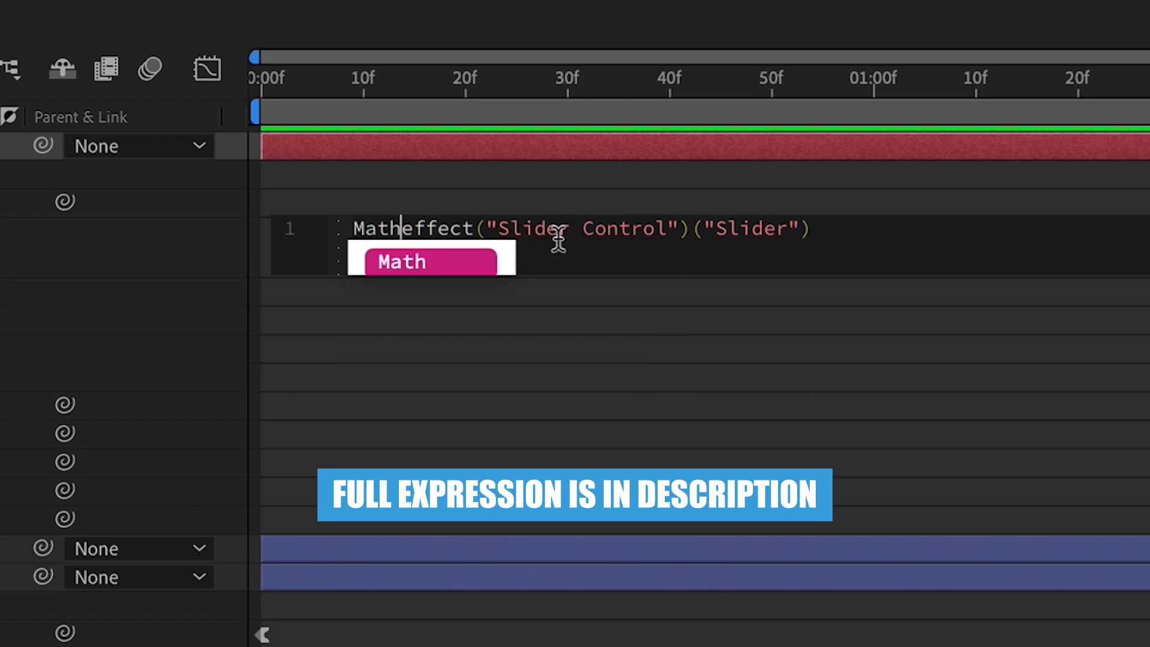
text(.round)
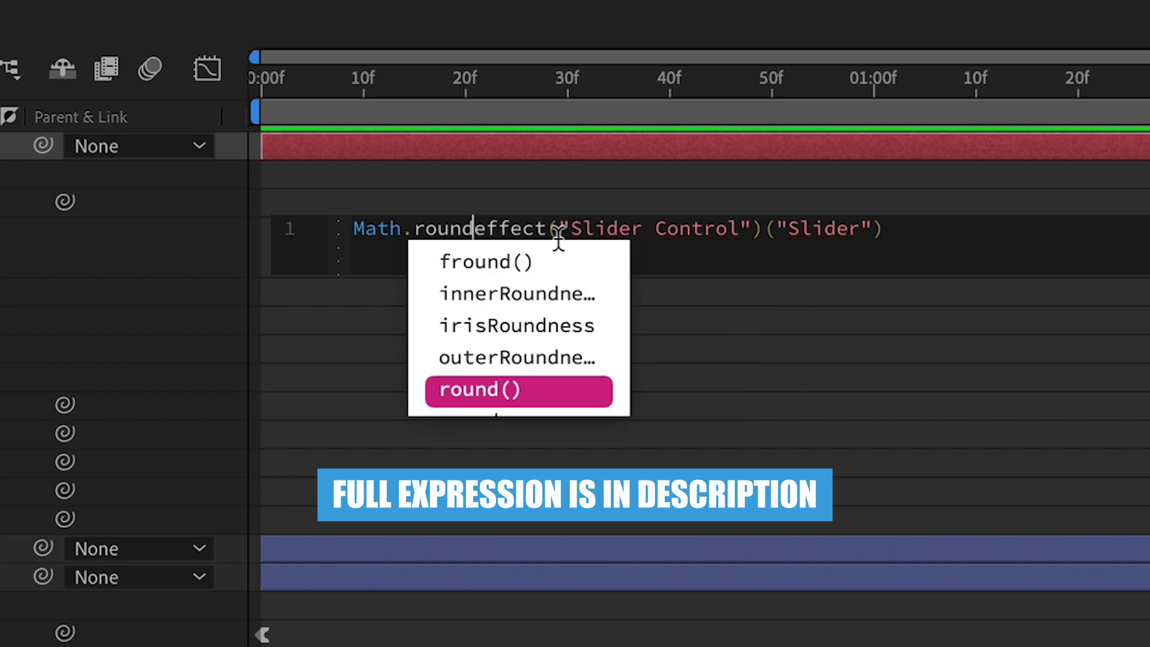
key(Return)
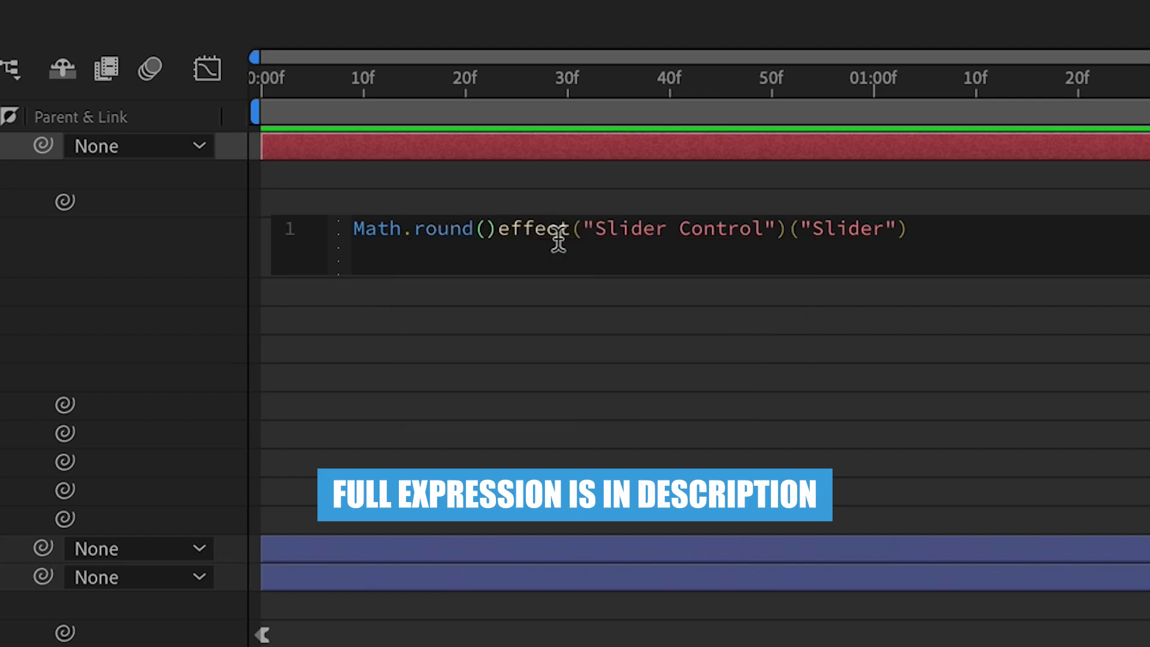
key(Delete)
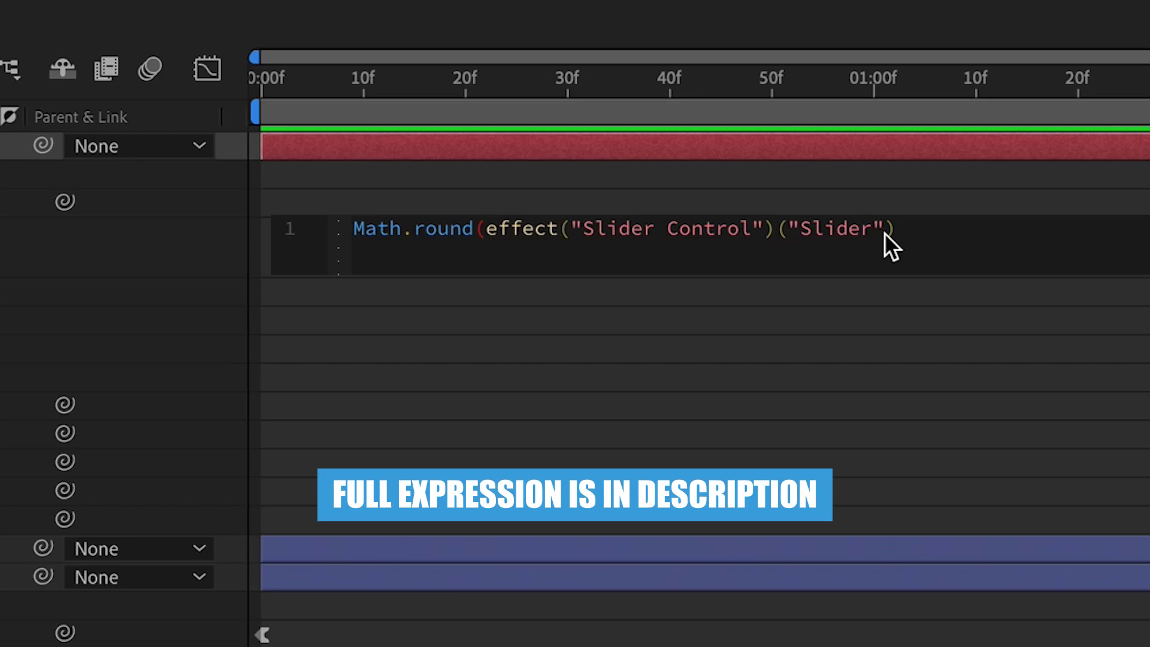
click(922, 230)
text())
text(")
text(%)
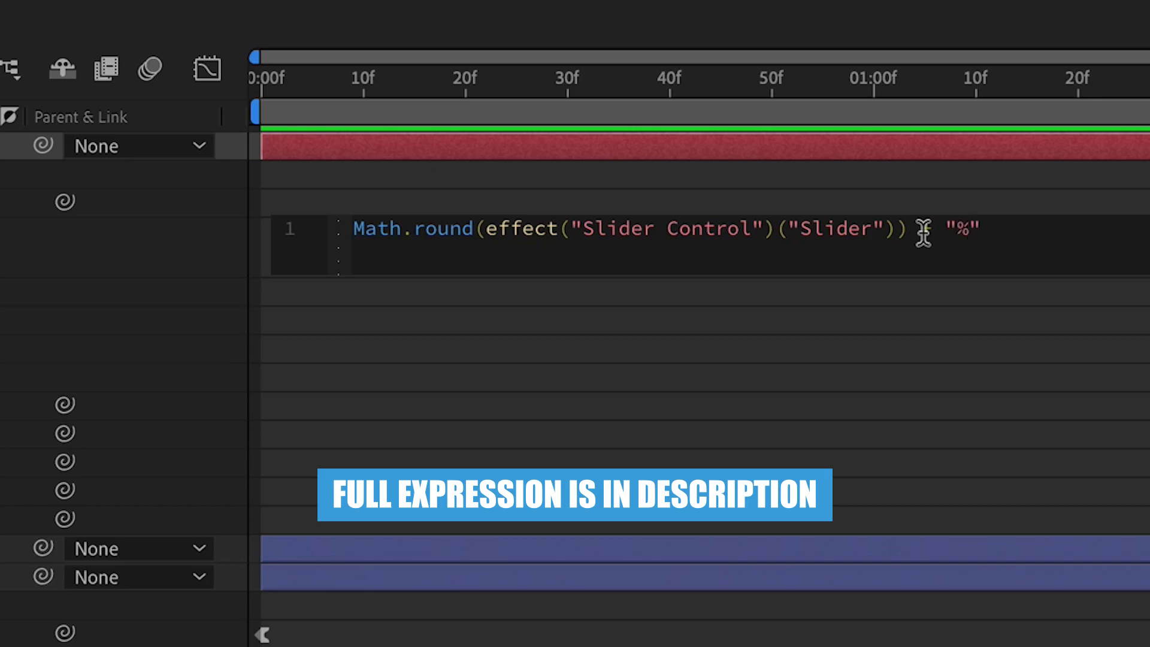
click(1145, 306)
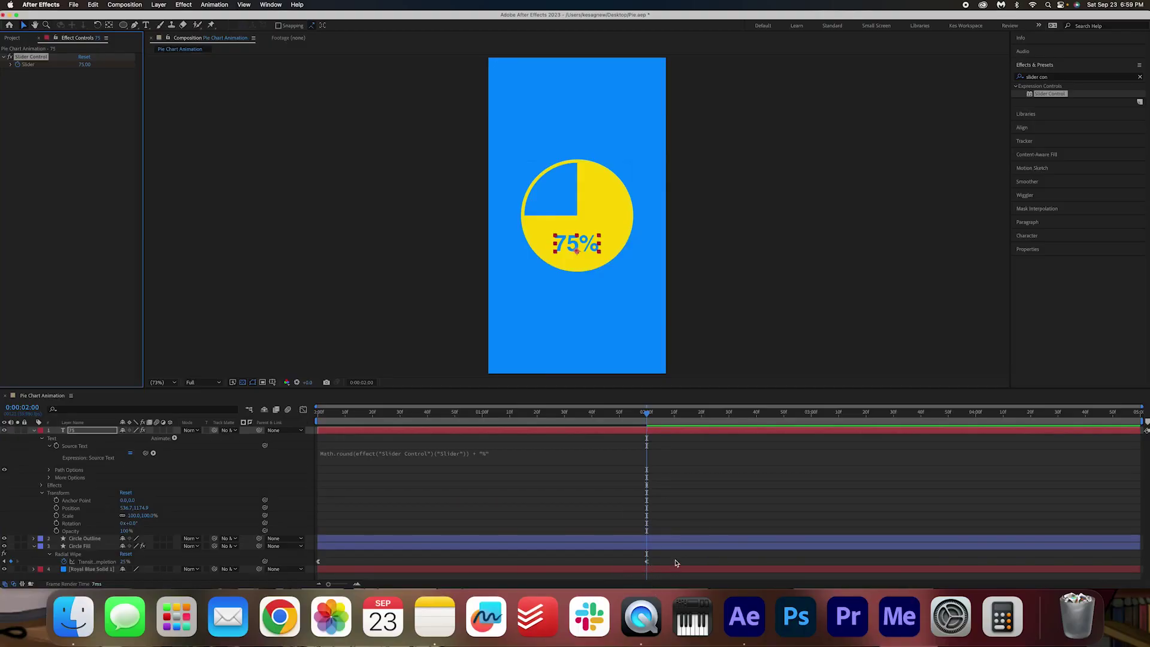
Set the Slider value to 0 at the start of the timeline
key(u)
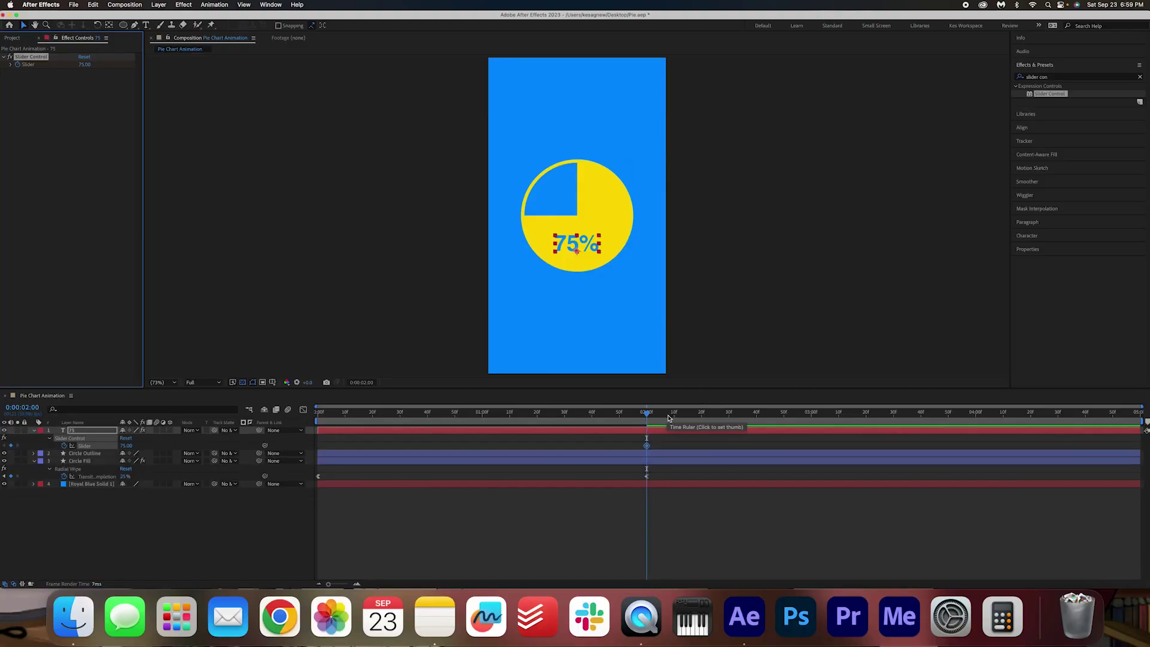
key(Home)
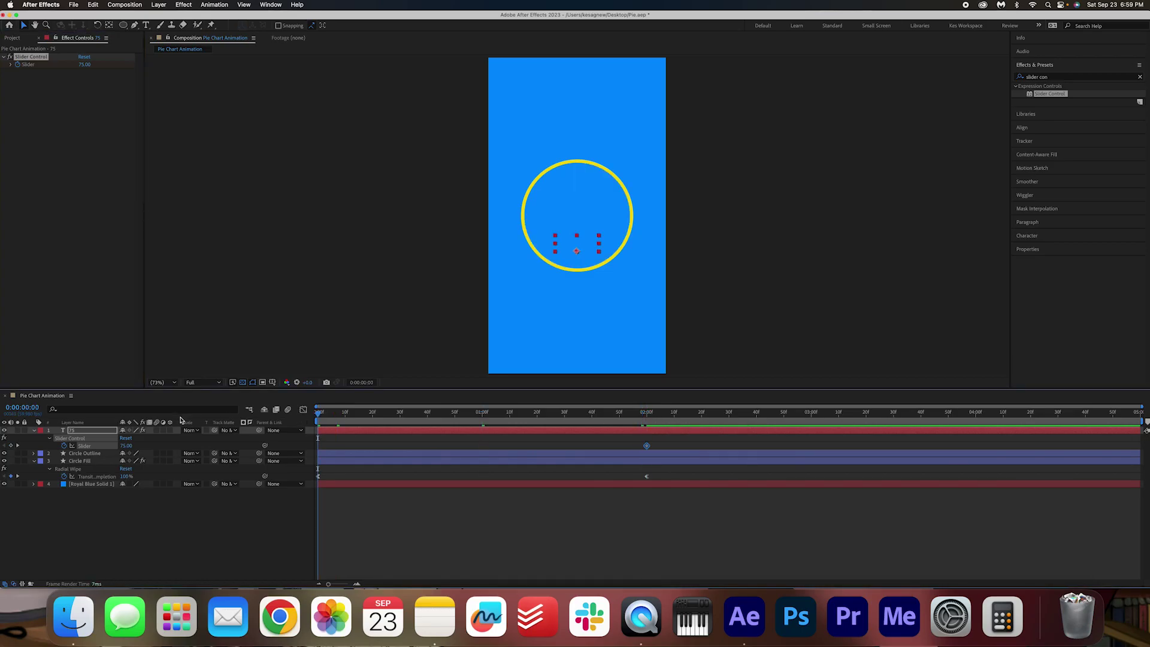
click(126, 445)
text(0)
key(Return)
Apply Easy Ease Out to both Slider keyframes and preview the 0–75% count-up
drag(661, 439, 315, 454)
right_click(318, 446)
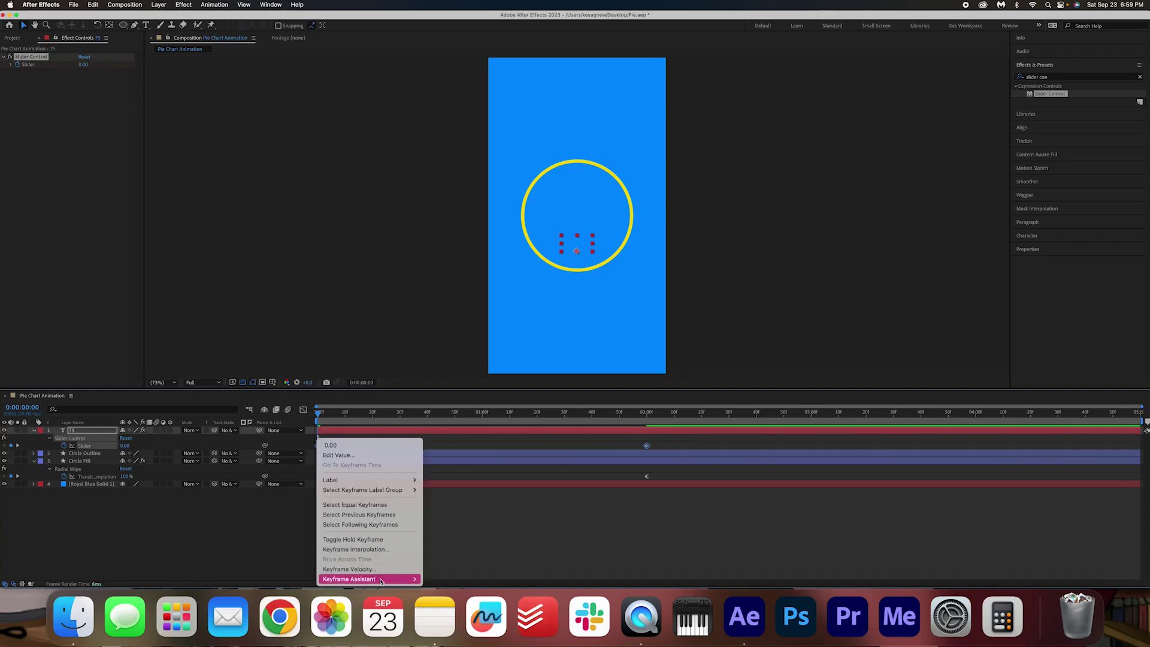
mouse_move(371, 578)
click(476, 540)
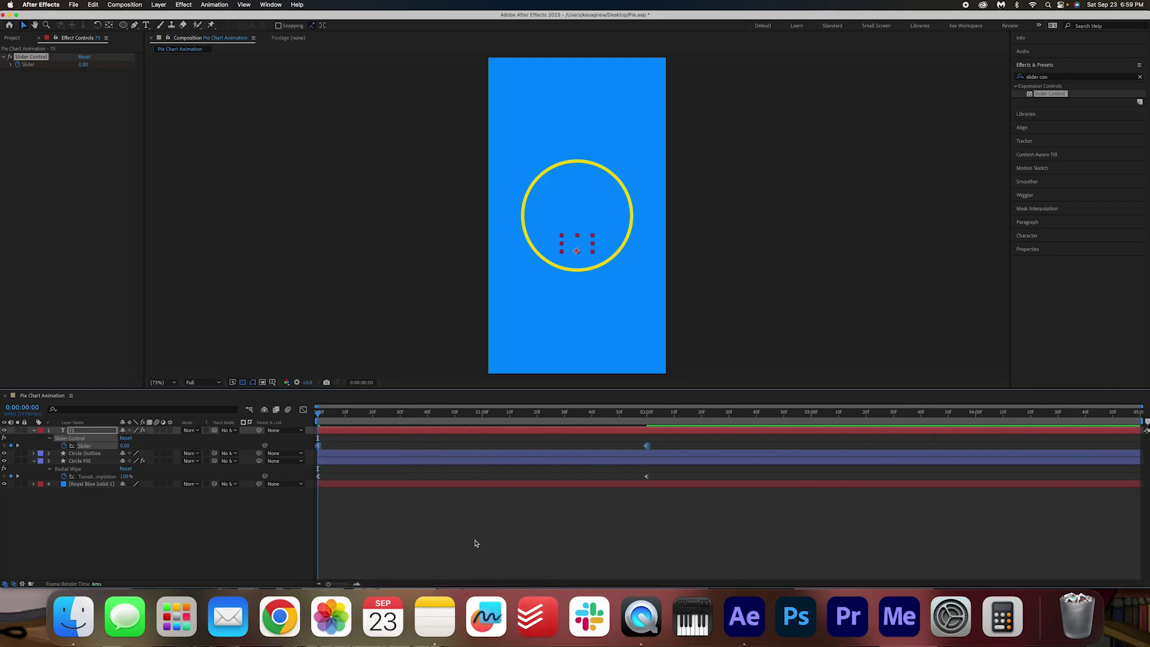
key(space)
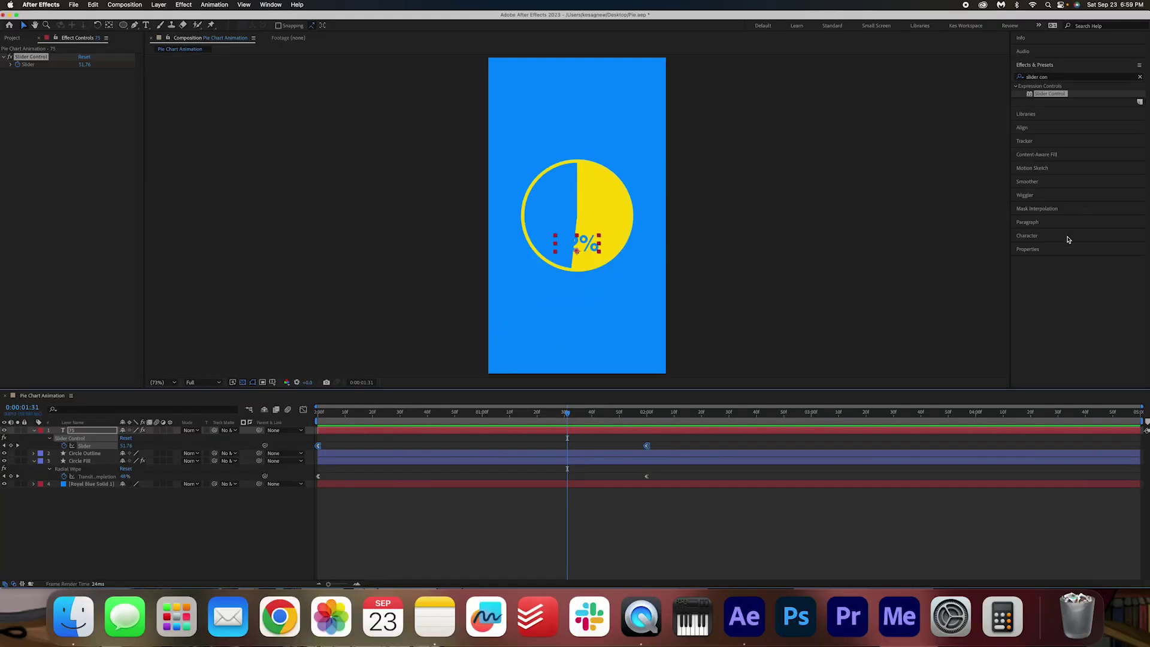
Set the percentage text's stroke colour to yellow F7DA11, sampled from the pie wedge
click(1067, 240)
click(84, 433)
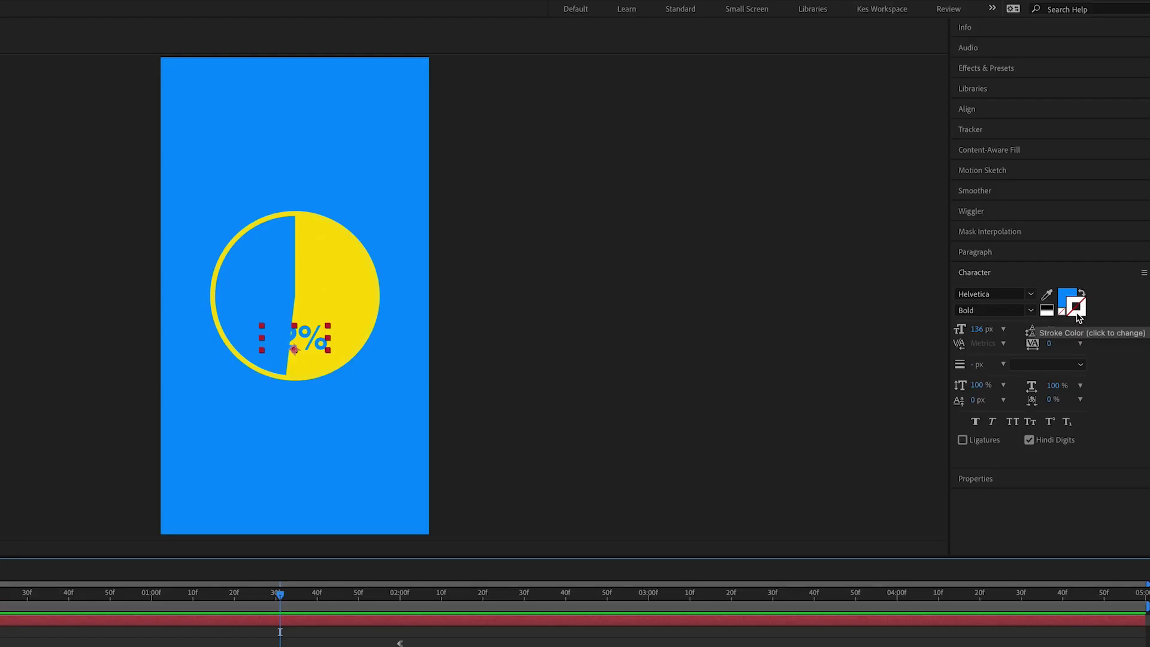
click(1094, 226)
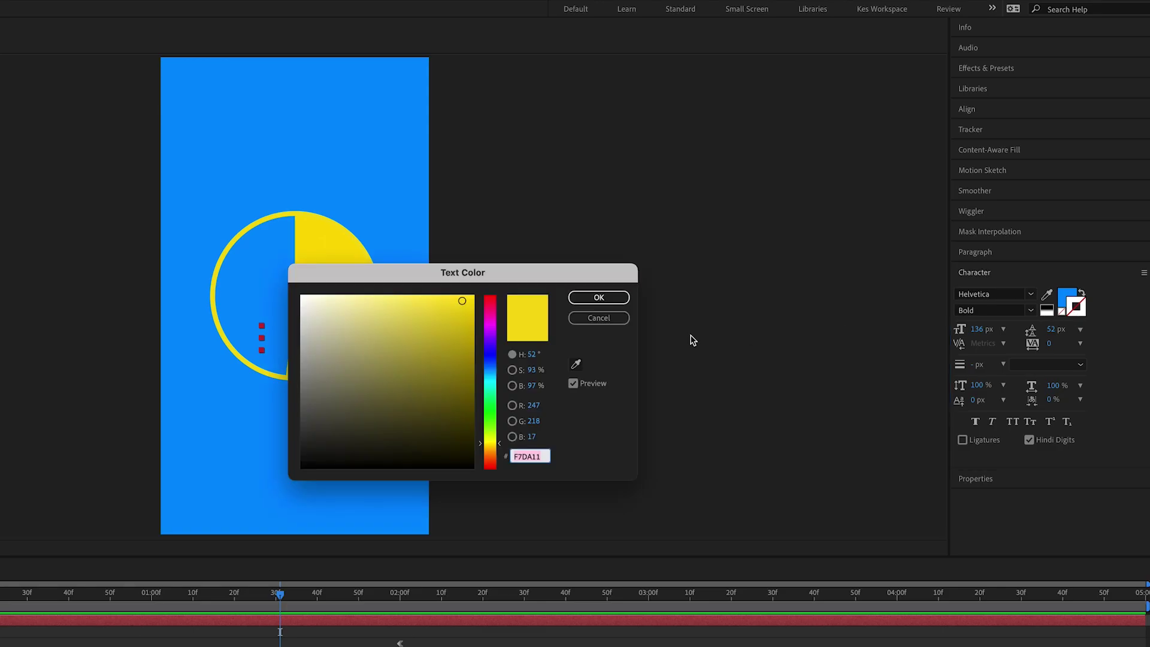
click(575, 363)
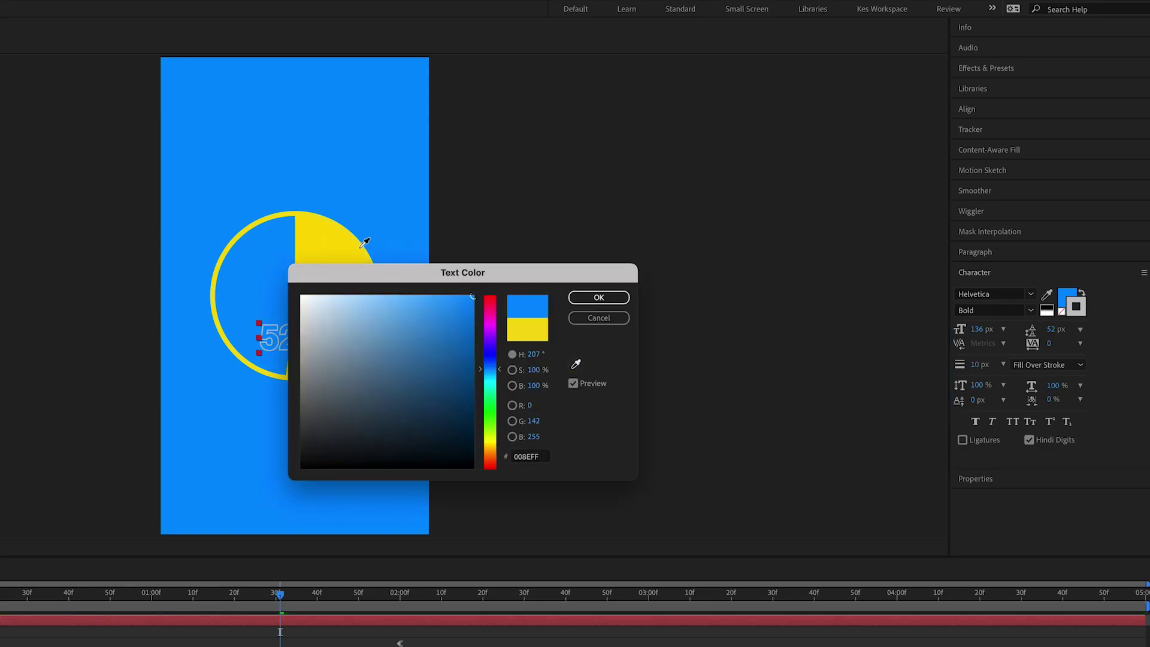
click(326, 244)
click(598, 297)
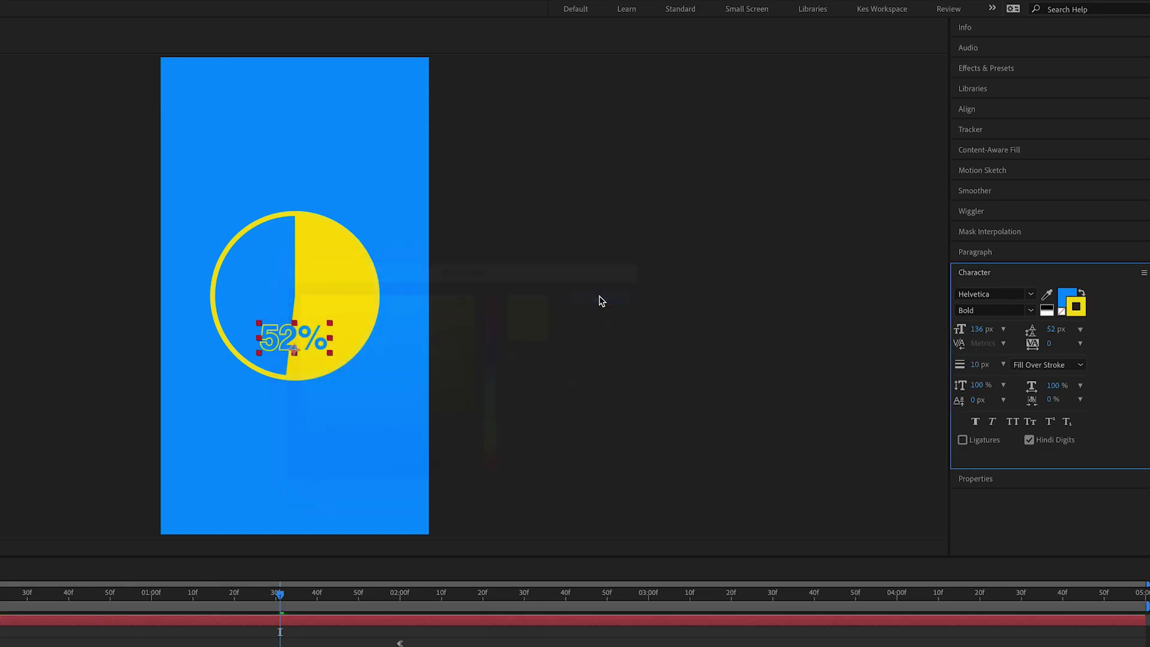
Keep Fill Over Stroke and set the stroke width to 10 px
click(1078, 367)
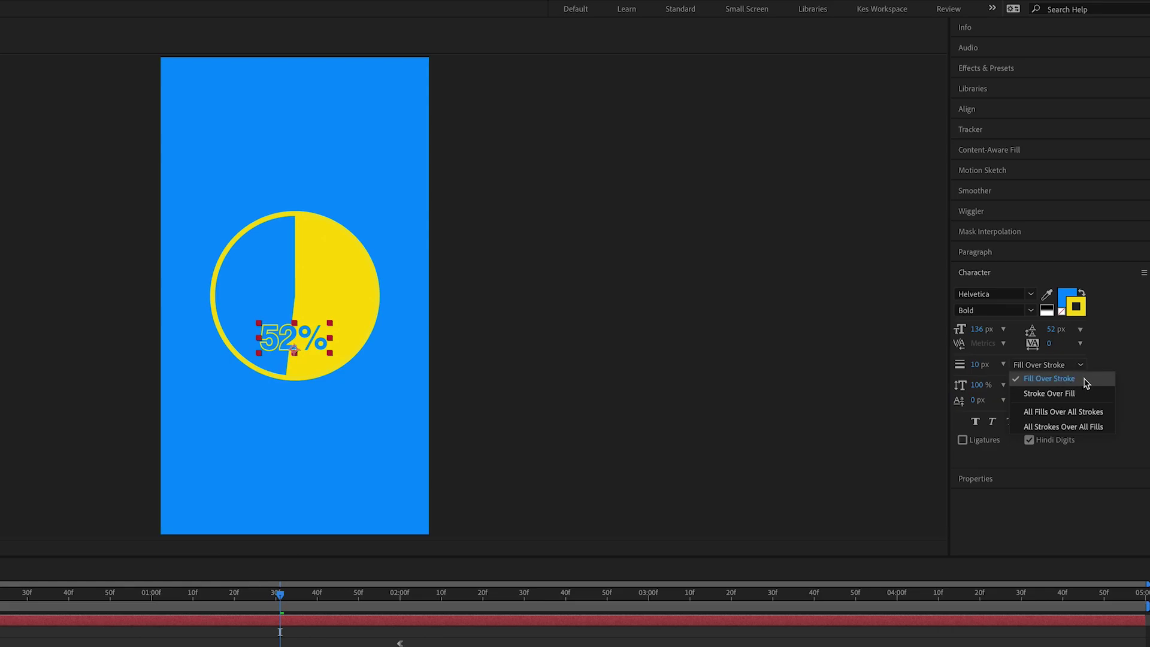
click(1078, 366)
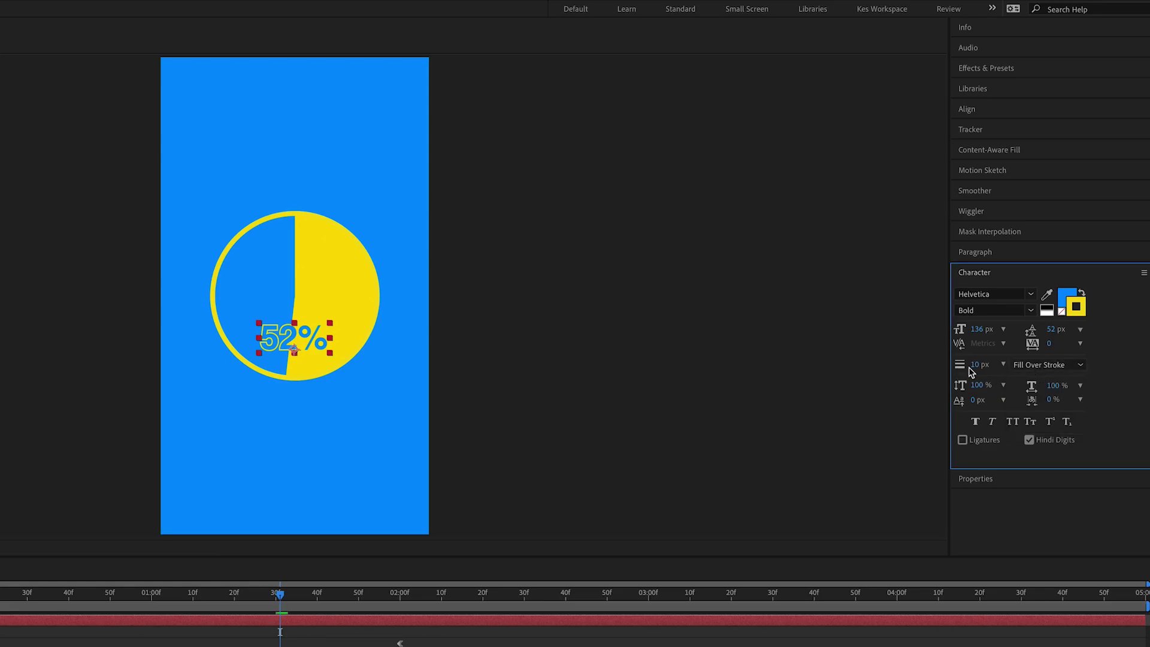
mouse_move(972, 366)
mouse_down()
mouse_move(994, 367)
mouse_move(982, 368)
mouse_up()
click(982, 367)
text(10)
key(Return)
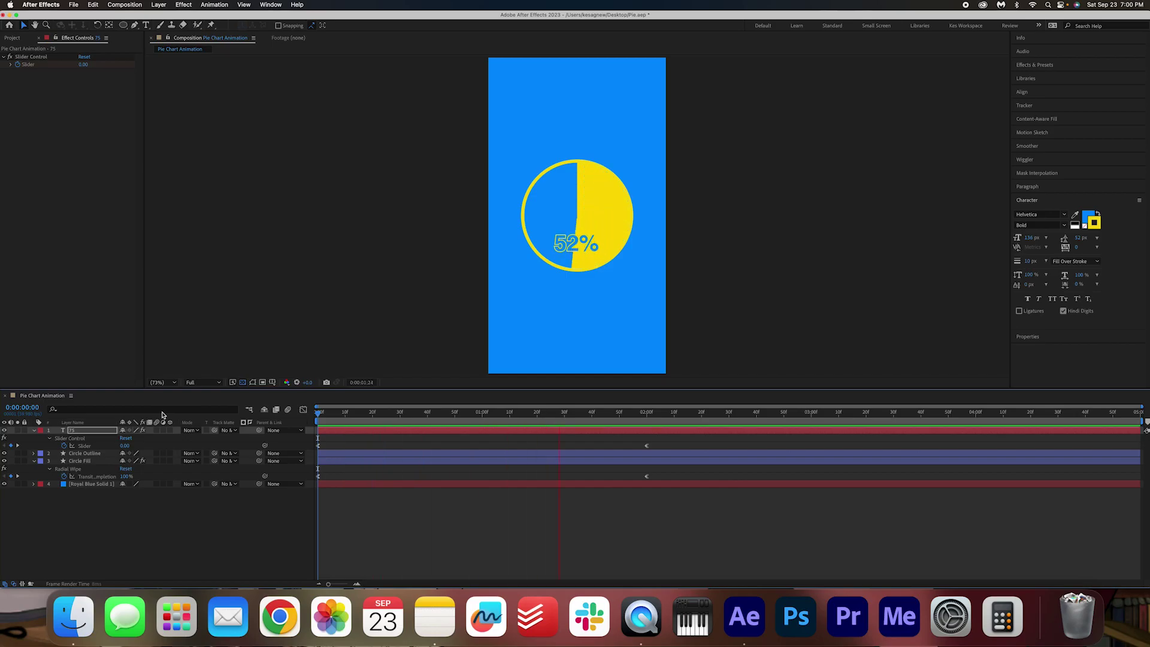